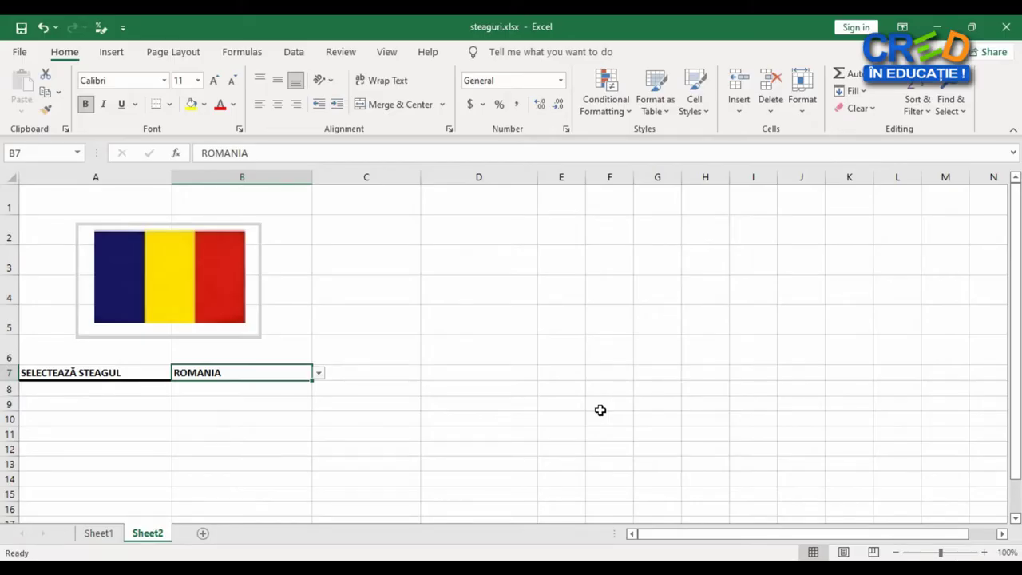
Preview flags by picking ITALIA, GERMANIA, ROMANIA, SPANIA and FRANȚA from the B7 dropdown
{"action": "left_click", "coordinate": [266, 370]}
{"action": "left_click", "coordinate": [317, 375]}
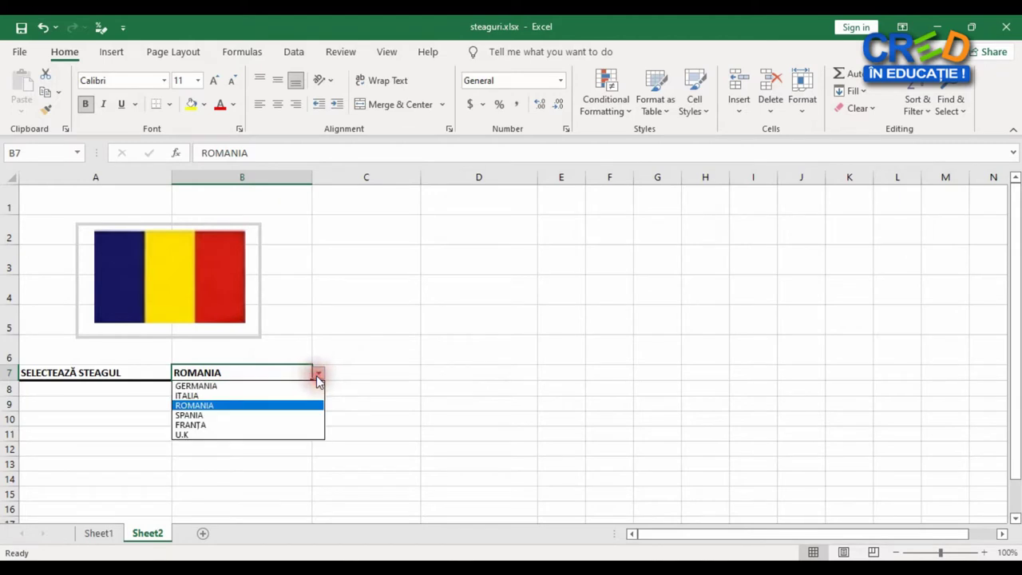
{"action": "left_click", "coordinate": [274, 395]}
{"action": "left_click", "coordinate": [318, 376]}
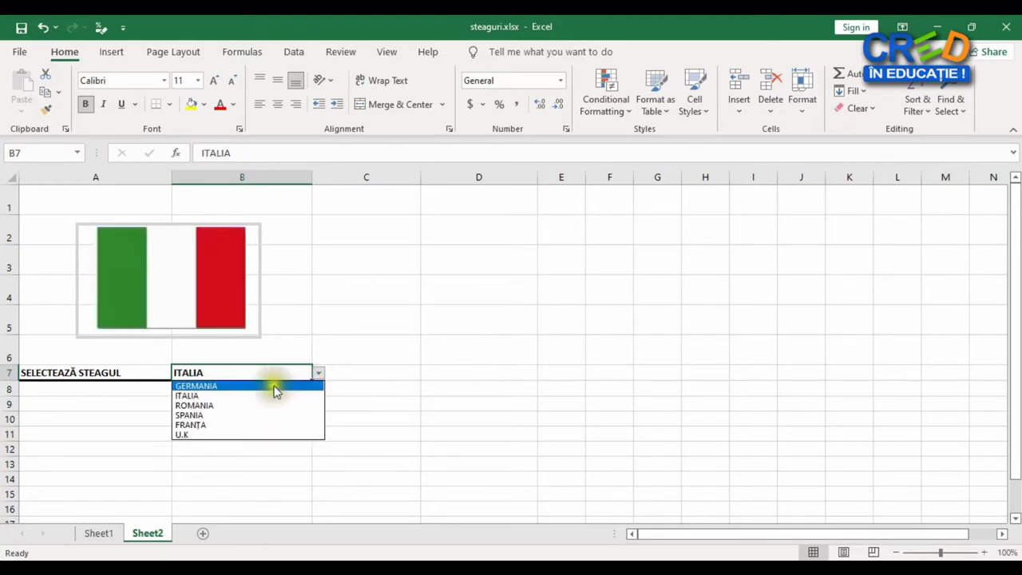
{"action": "left_click", "coordinate": [267, 385]}
{"action": "left_click", "coordinate": [320, 374]}
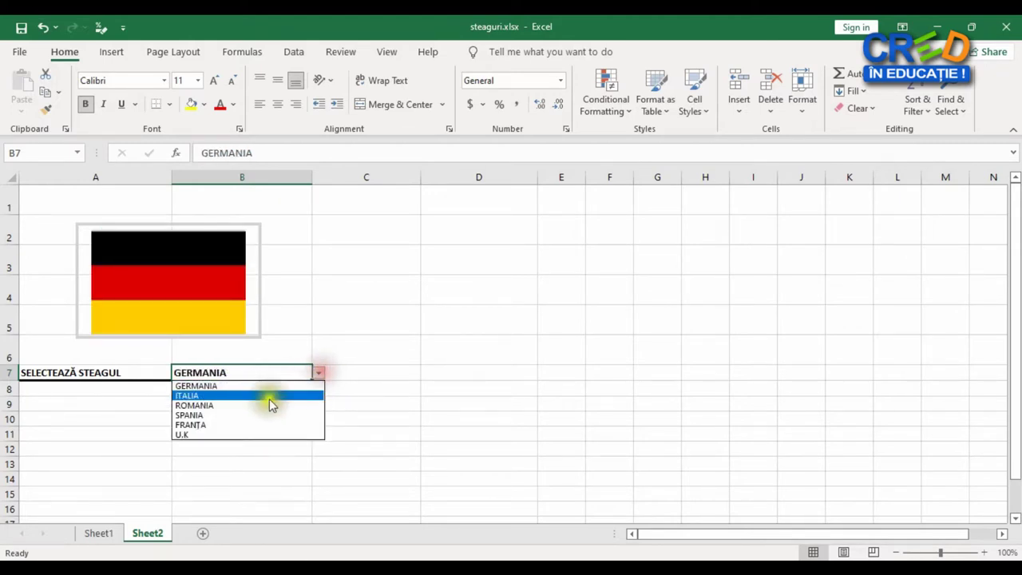
{"action": "left_click", "coordinate": [259, 405]}
{"action": "left_click", "coordinate": [320, 375]}
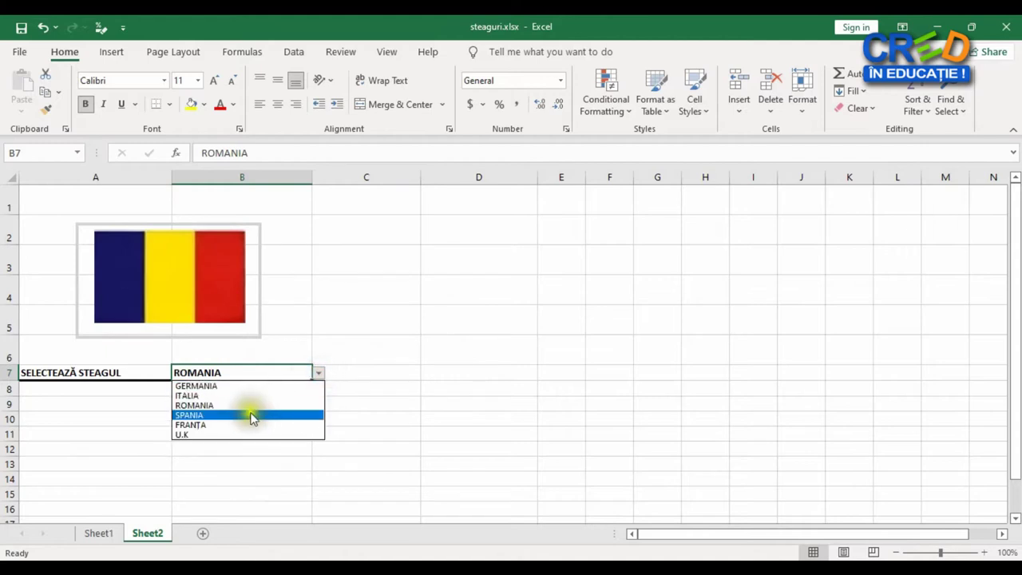
{"action": "left_click", "coordinate": [247, 414]}
{"action": "left_click", "coordinate": [318, 376]}
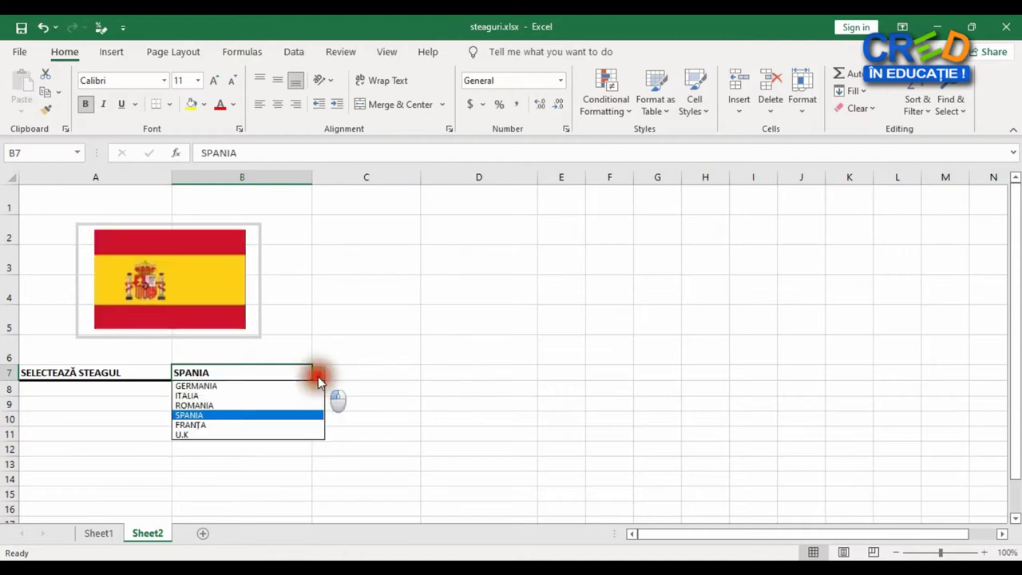
{"action": "left_click", "coordinate": [262, 424]}
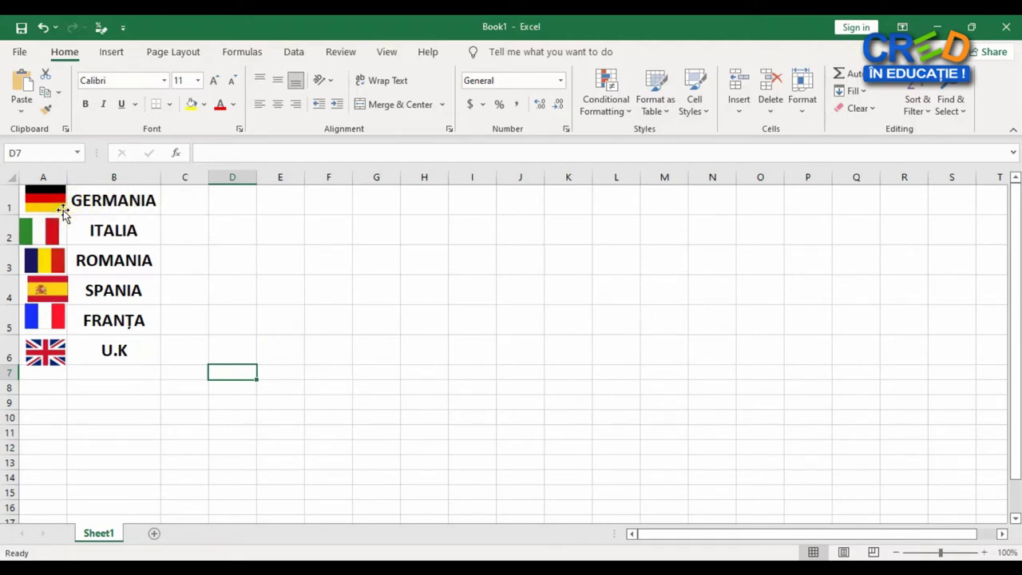
Select all six flag pictures and set their properties to Don't move or size with cells
{"action": "left_click", "coordinate": [48, 200]}
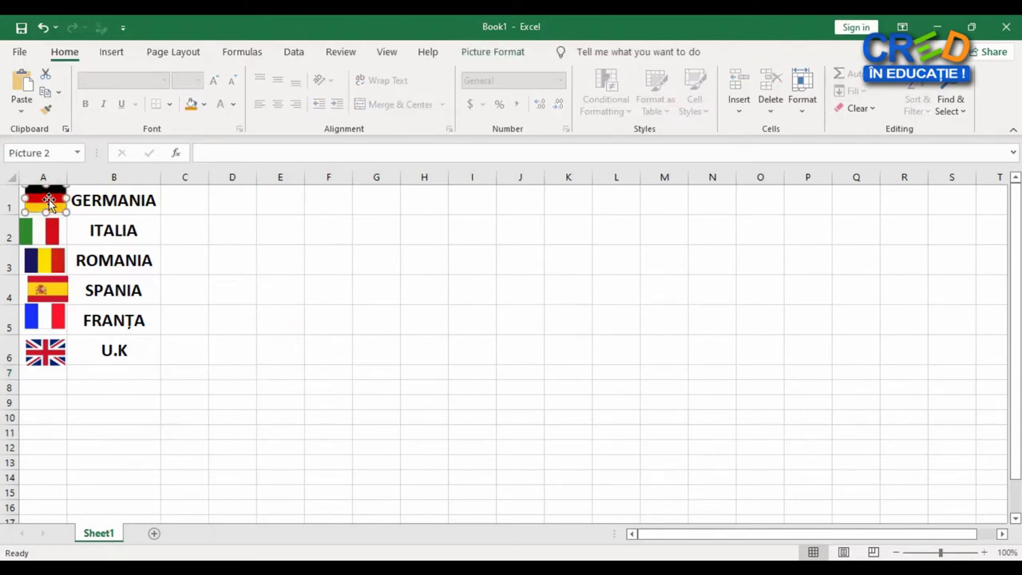
{"action": "key", "text": "ctrl+a"}
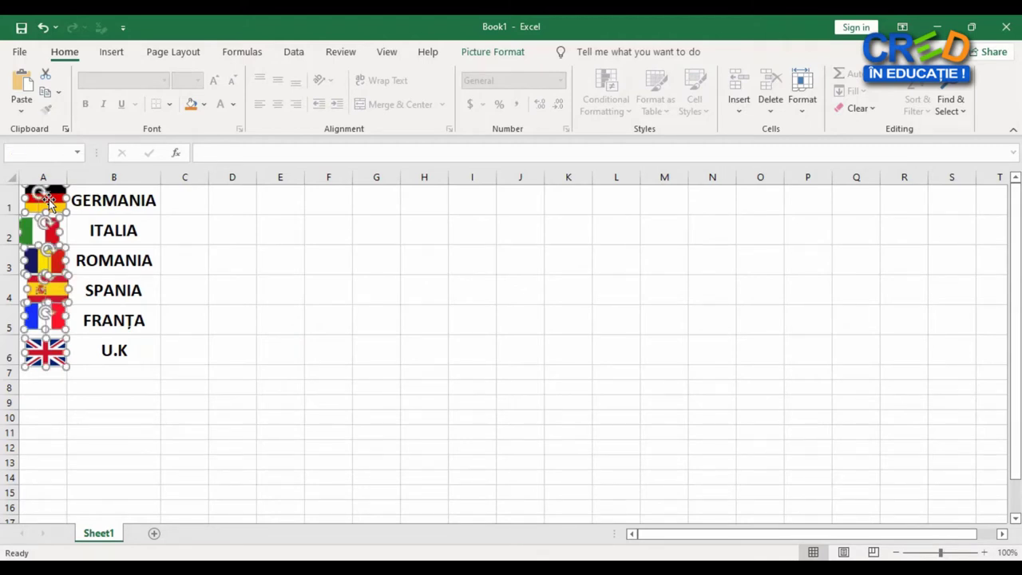
{"action": "right_click", "coordinate": [45, 352]}
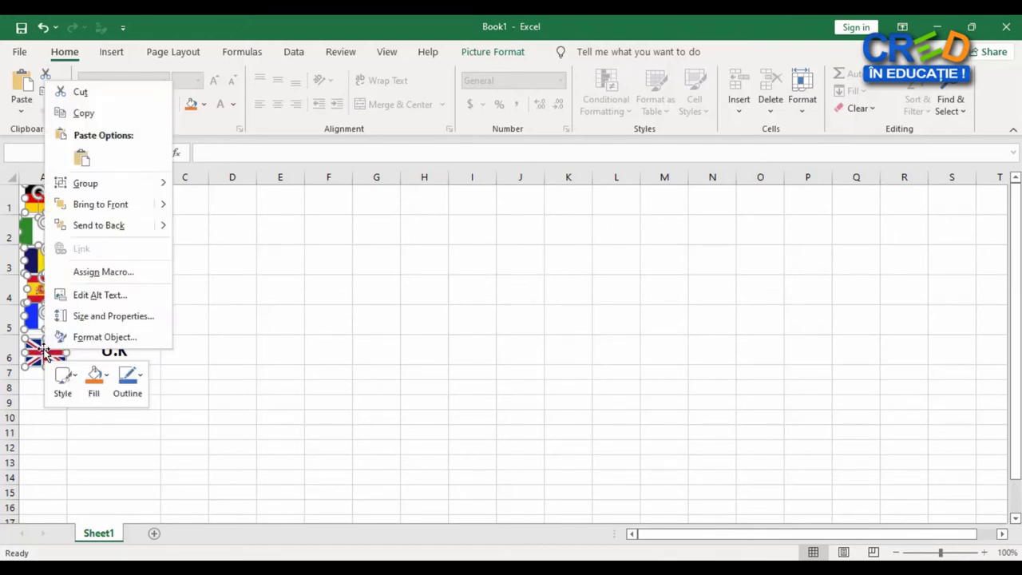
{"action": "left_click", "coordinate": [136, 336]}
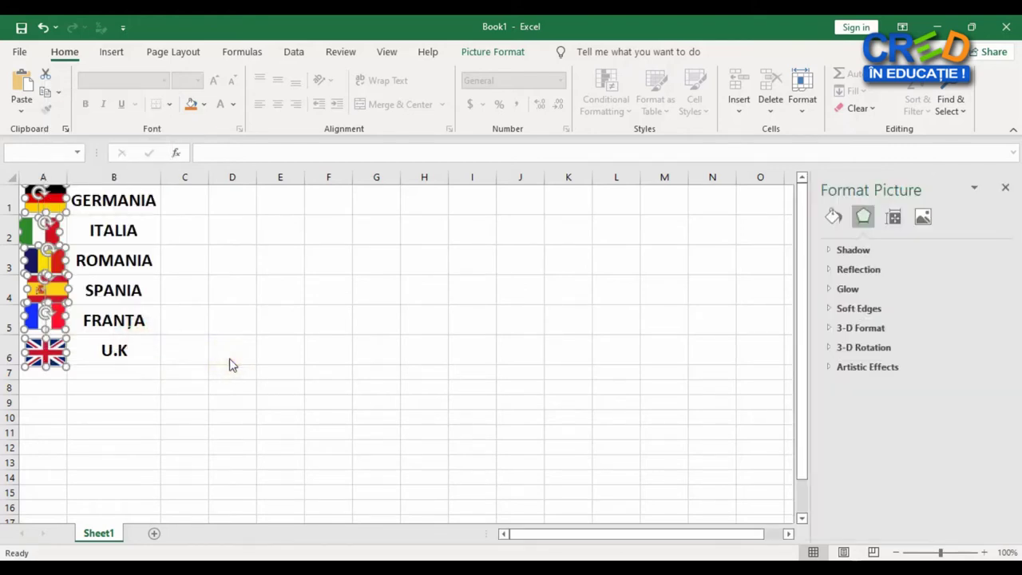
{"action": "left_click", "coordinate": [899, 220]}
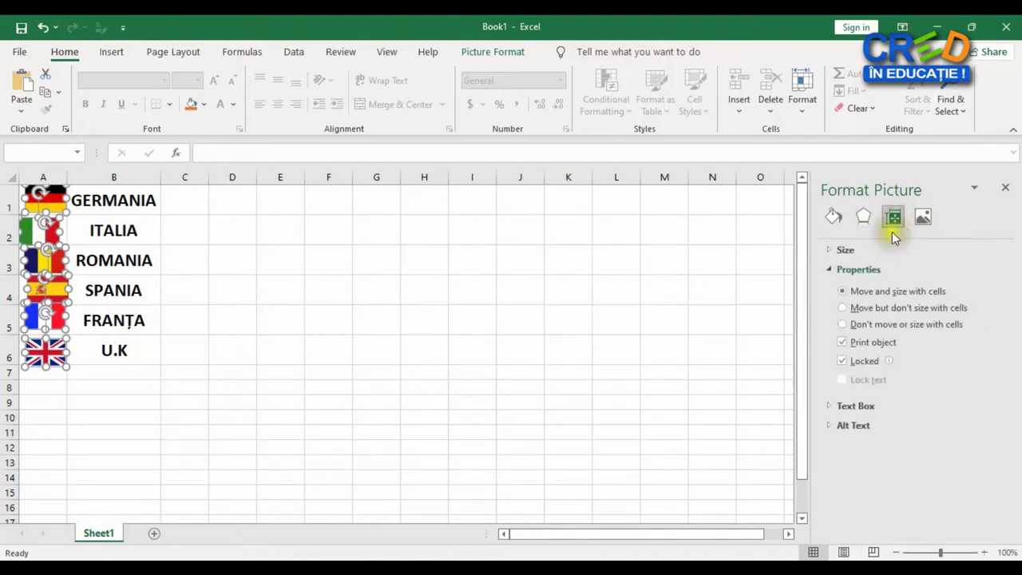
{"action": "left_click", "coordinate": [872, 269]}
{"action": "left_click", "coordinate": [872, 269]}
{"action": "left_click", "coordinate": [886, 328]}
{"action": "left_click", "coordinate": [495, 53]}
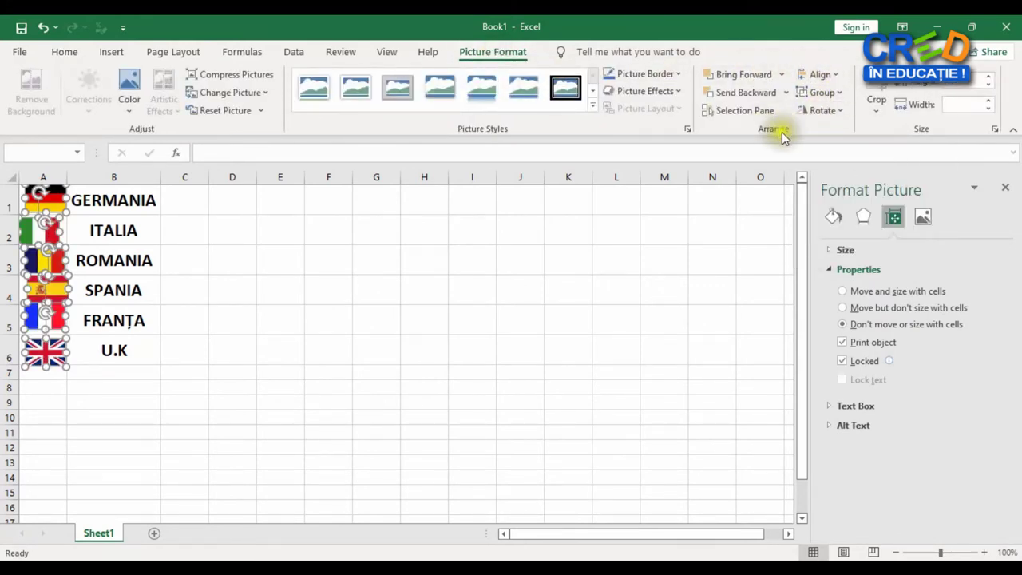
Distribute the selected flags vertically and align their left edges, then deselect them
{"action": "left_click", "coordinate": [835, 75]}
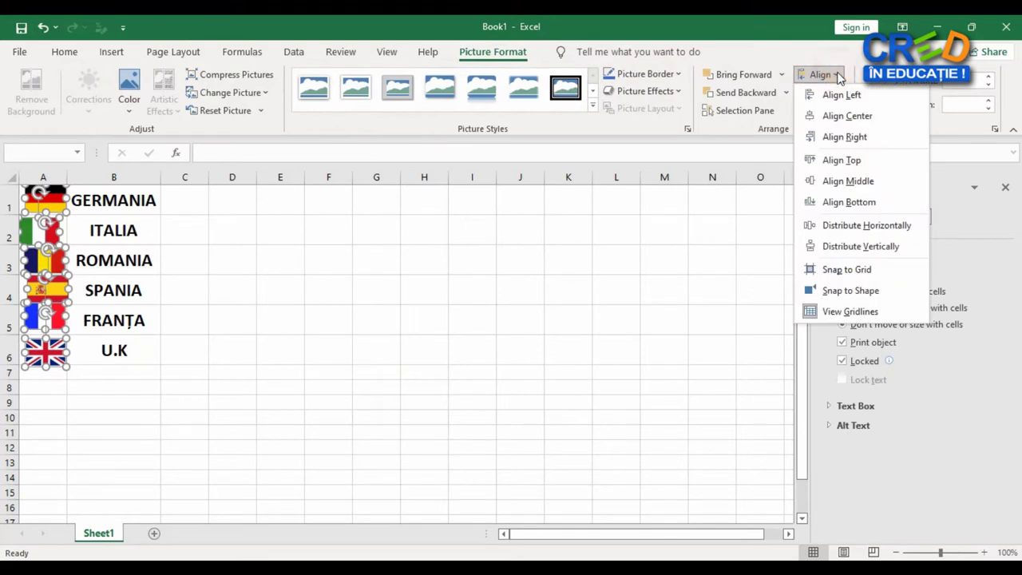
{"action": "left_click", "coordinate": [882, 249]}
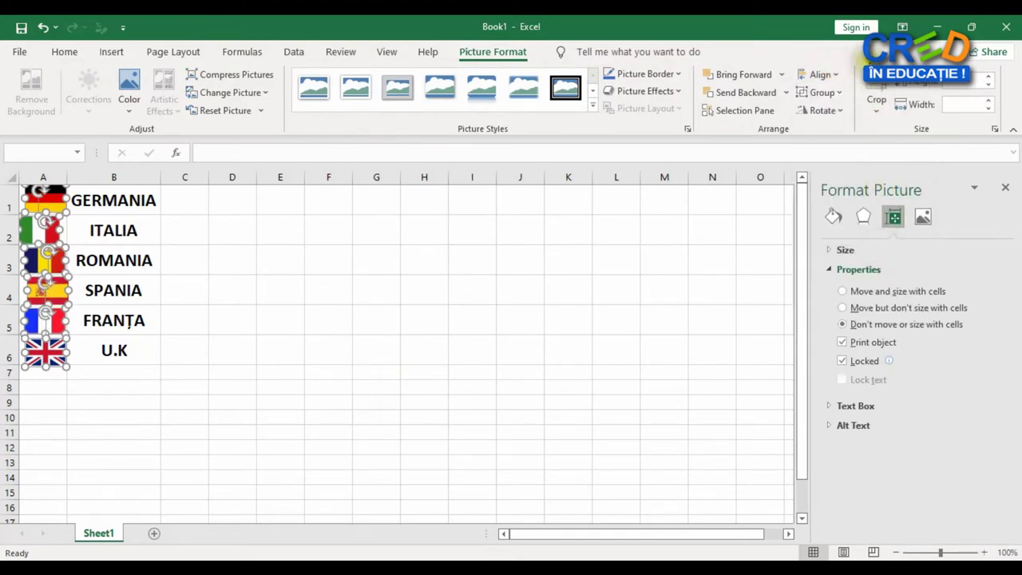
{"action": "left_click", "coordinate": [835, 74]}
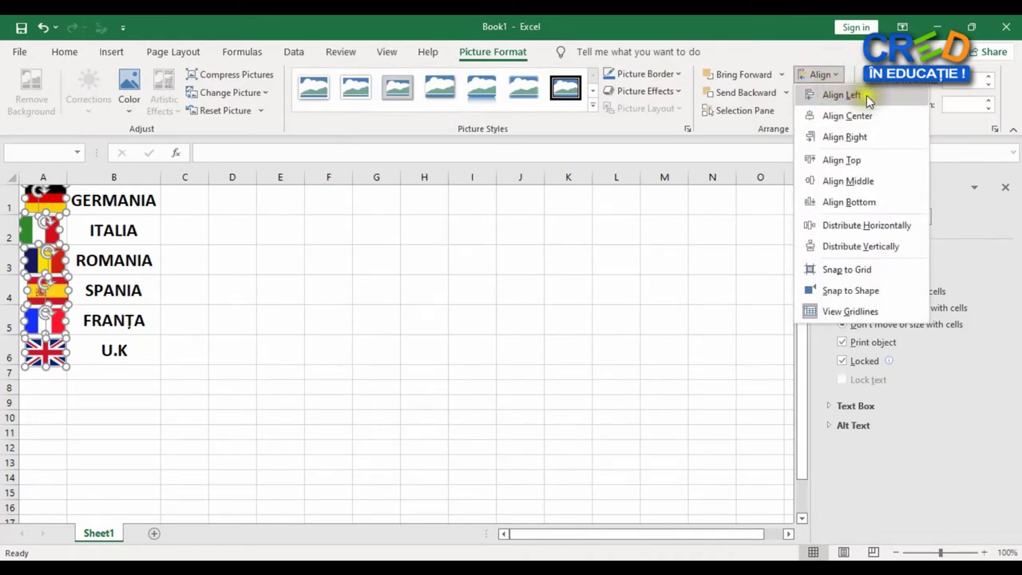
{"action": "left_click", "coordinate": [866, 95]}
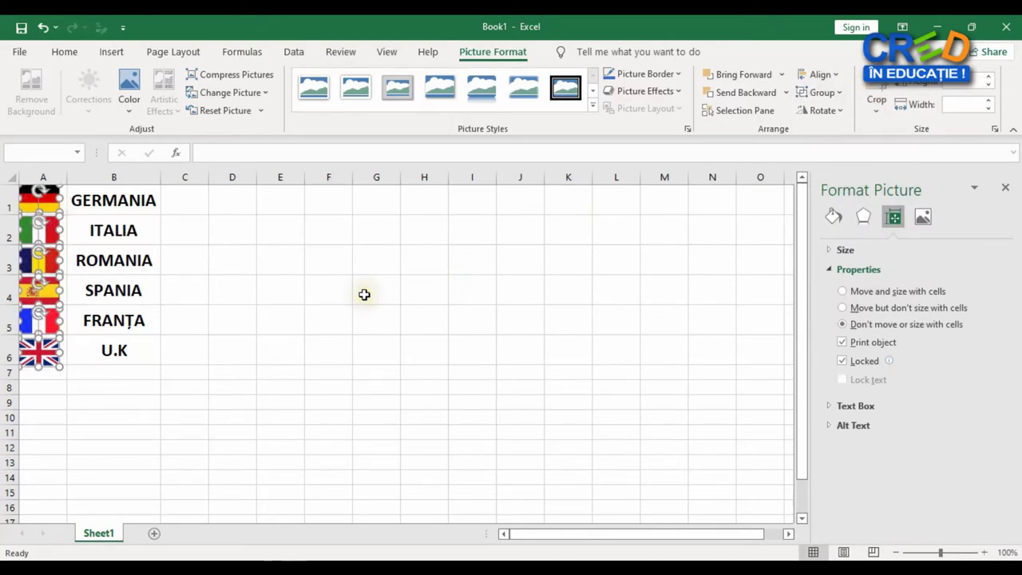
{"action": "left_click", "coordinate": [291, 354]}
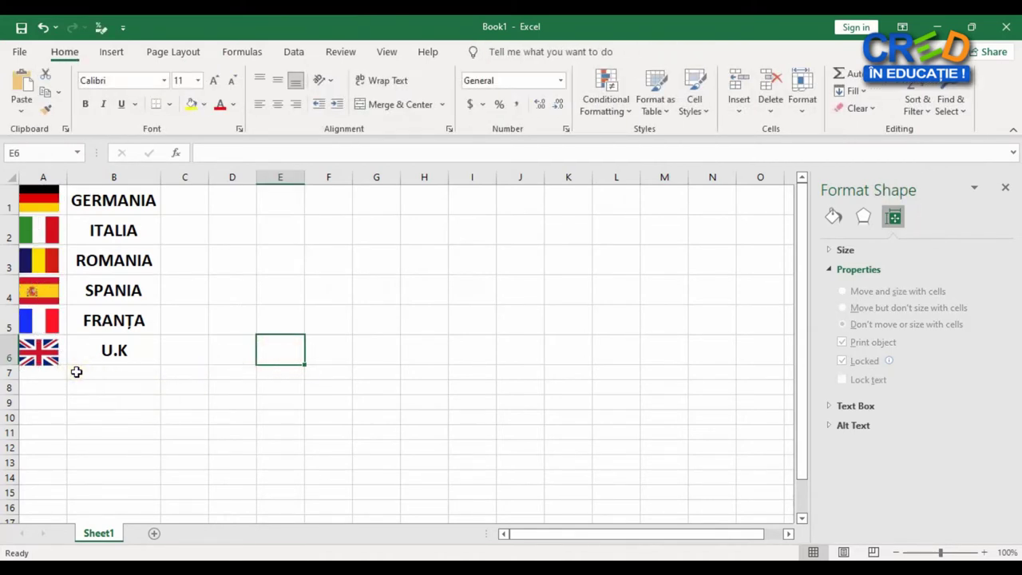
Add Sheet2 and type the label SELECTEAZA STEAGUL: into B9
{"action": "left_click", "coordinate": [61, 192]}
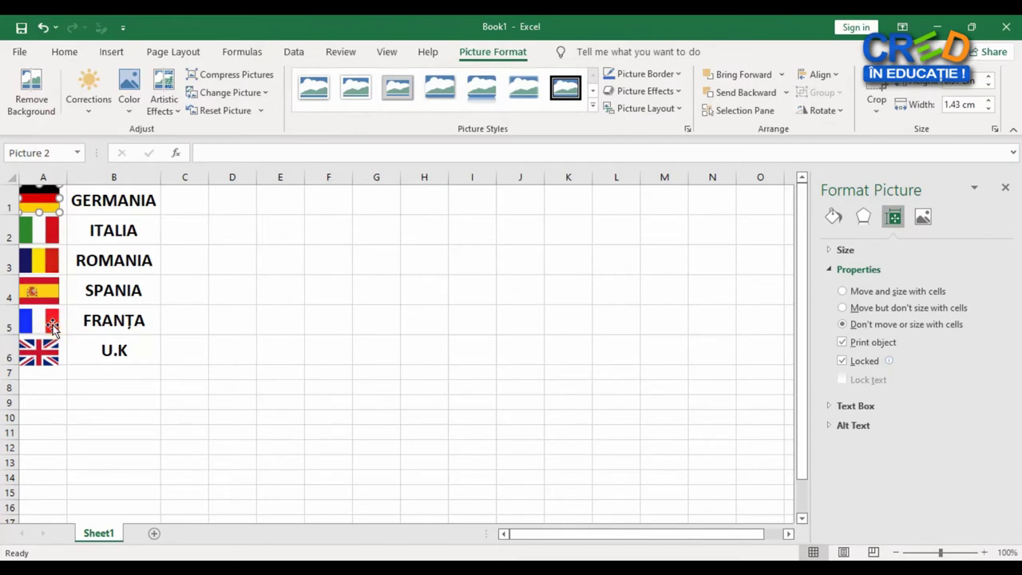
{"action": "left_click", "coordinate": [155, 532]}
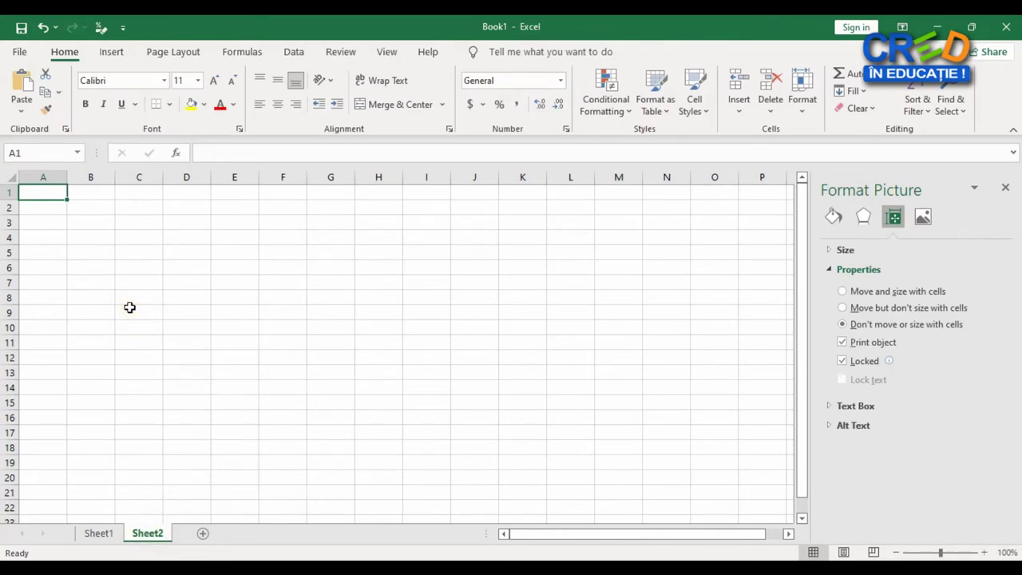
{"action": "left_click", "coordinate": [91, 312]}
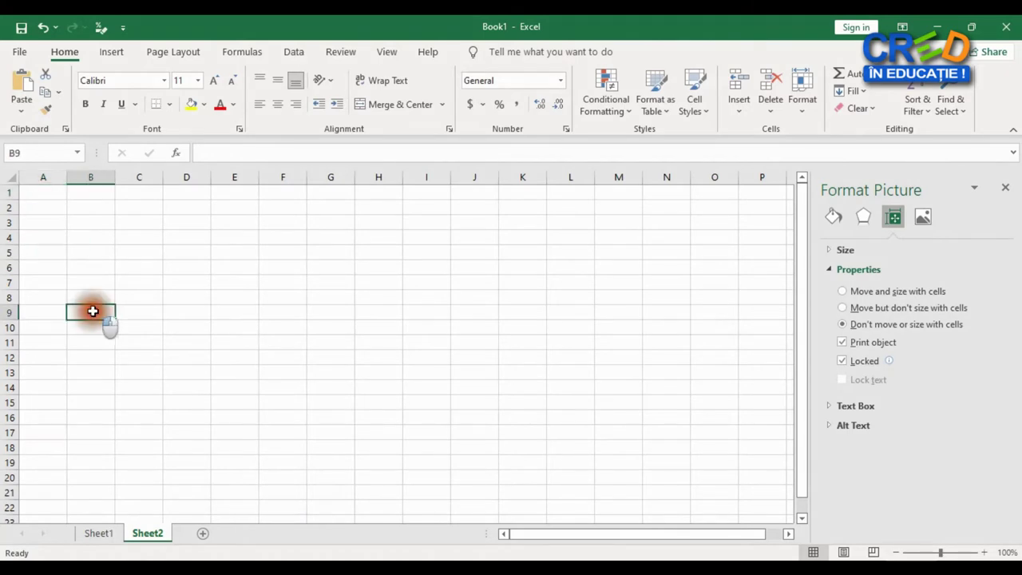
{"action": "type", "text": "se"}
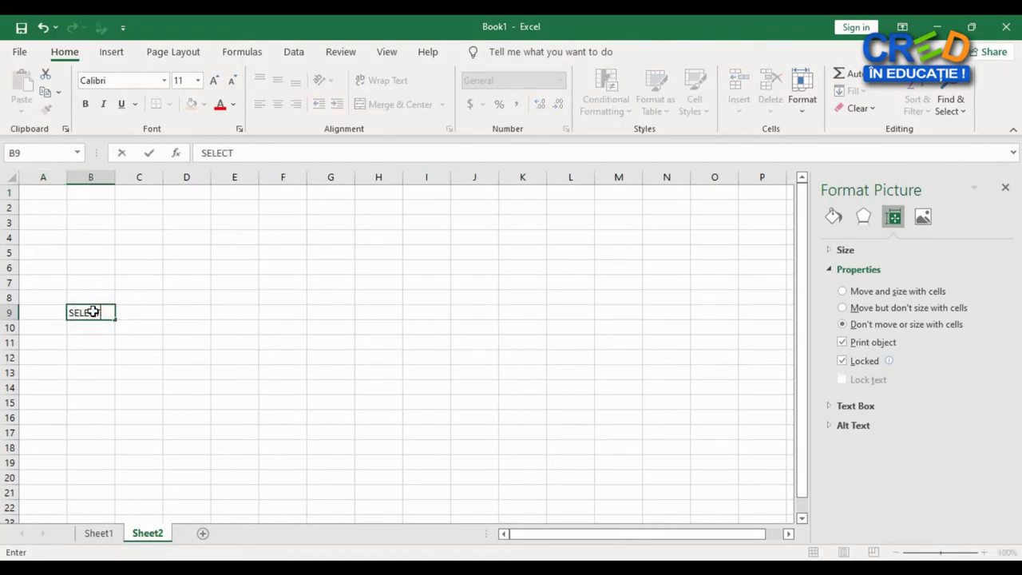
{"action": "type", "text": "EAZA STEAGUL:"}
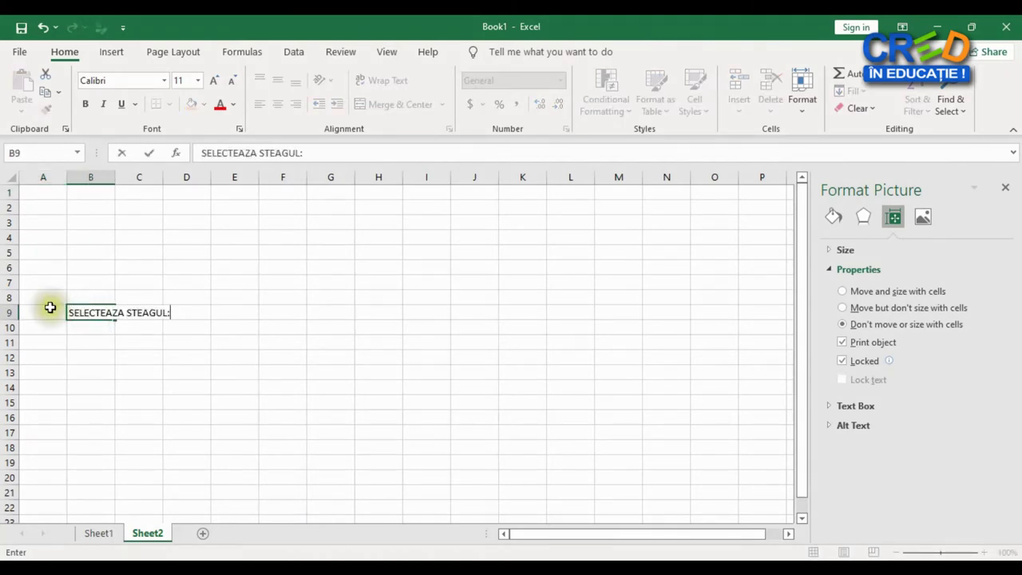
Make the B9 label bold at size 12 and widen columns B and C
{"action": "left_click", "coordinate": [111, 176]}
{"action": "double_click", "coordinate": [115, 176]}
{"action": "left_click", "coordinate": [120, 312]}
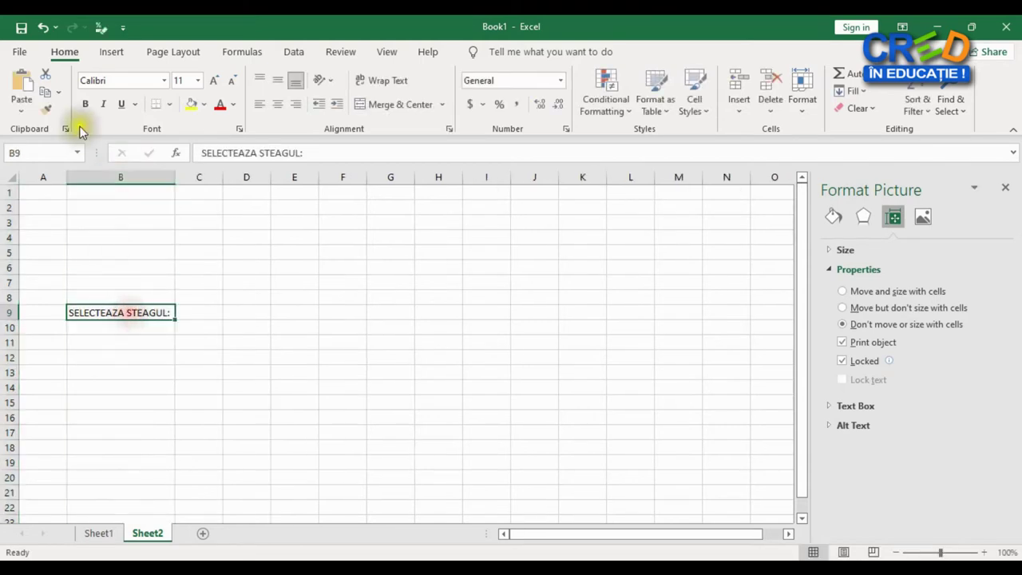
{"action": "left_click", "coordinate": [85, 104]}
{"action": "left_click", "coordinate": [214, 80]}
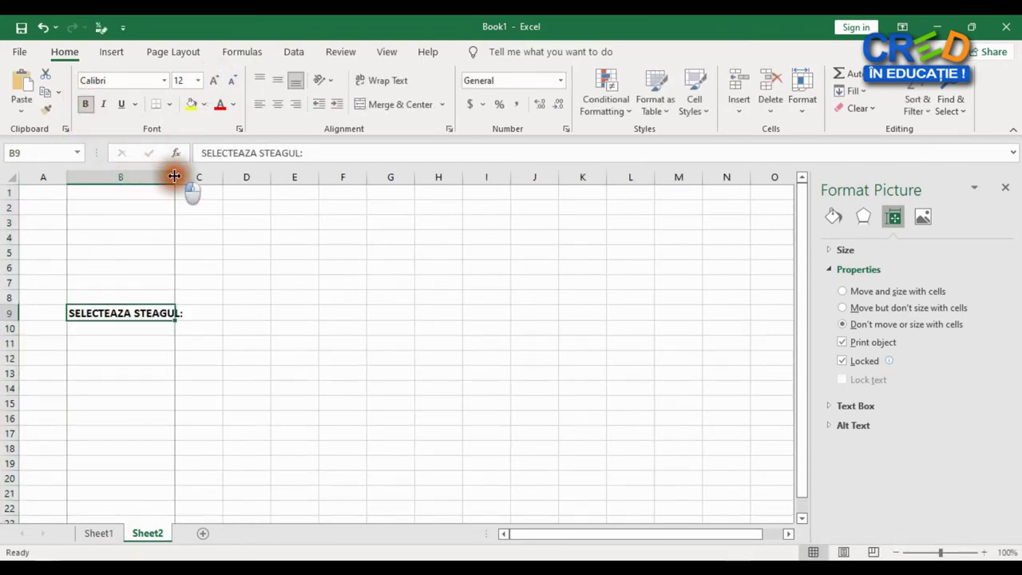
{"action": "left_click_drag", "start_coordinate": [175, 177], "coordinate": [326, 183]}
{"action": "left_click", "coordinate": [222, 312]}
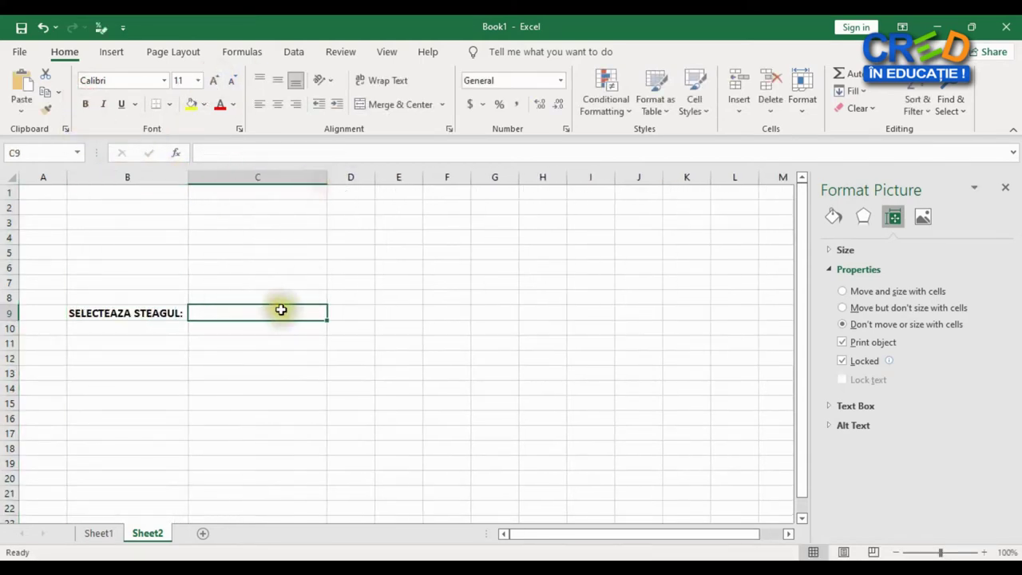
{"action": "left_click", "coordinate": [263, 311]}
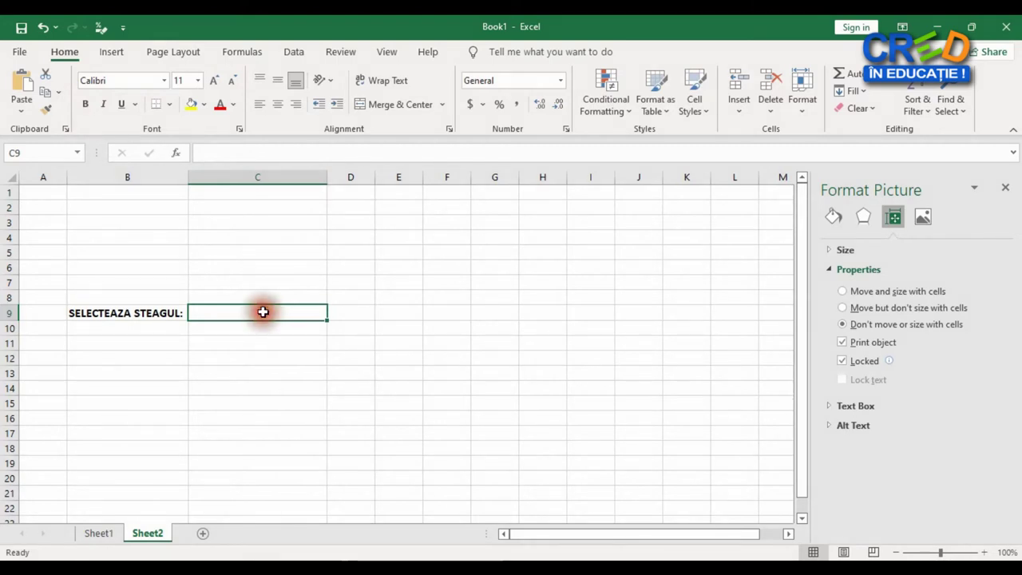
Give C9 a List data validation with source =Sheet1!$B$1:$B$6
{"action": "left_click", "coordinate": [303, 51]}
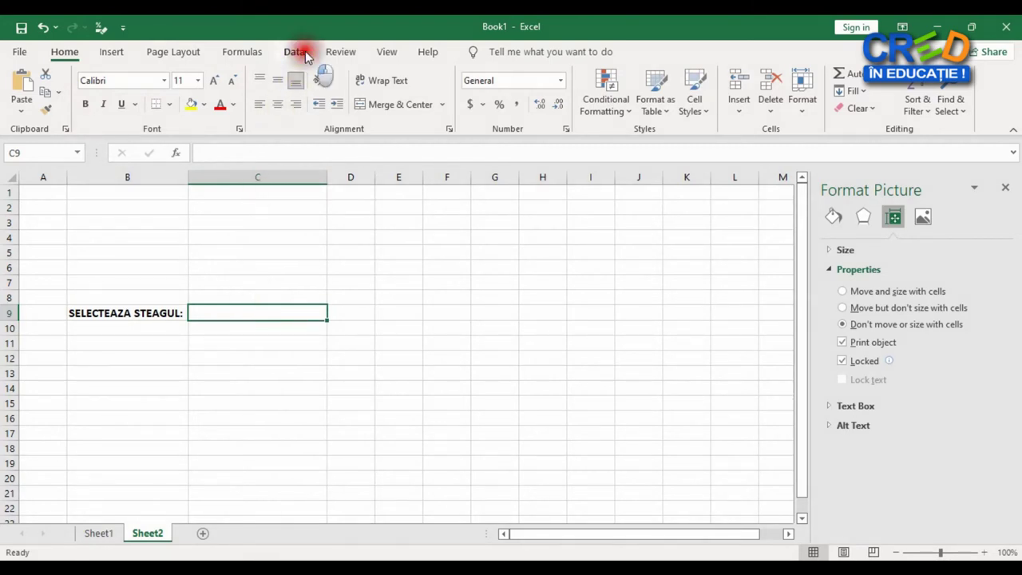
{"action": "left_click", "coordinate": [601, 108]}
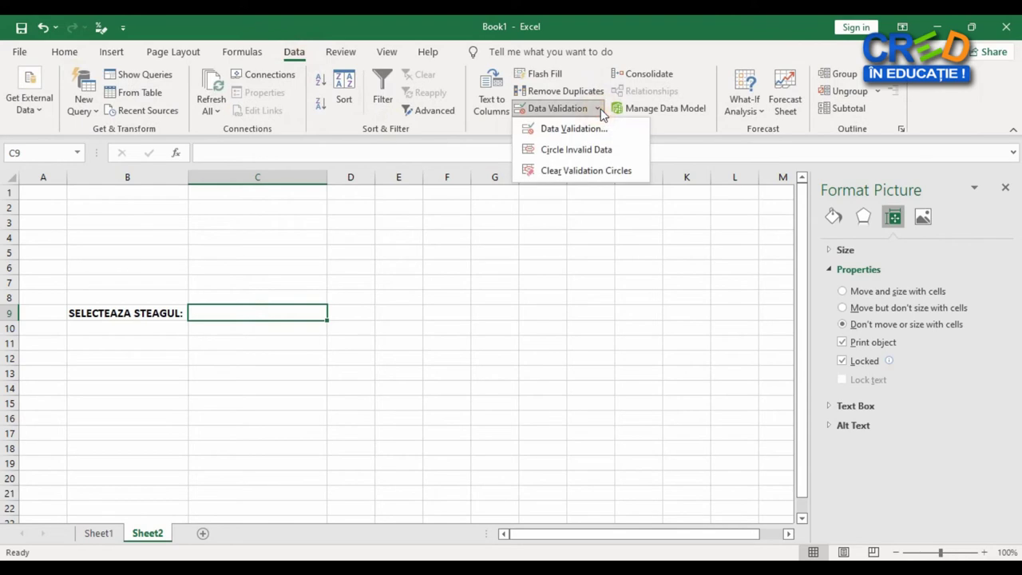
{"action": "left_click", "coordinate": [598, 125]}
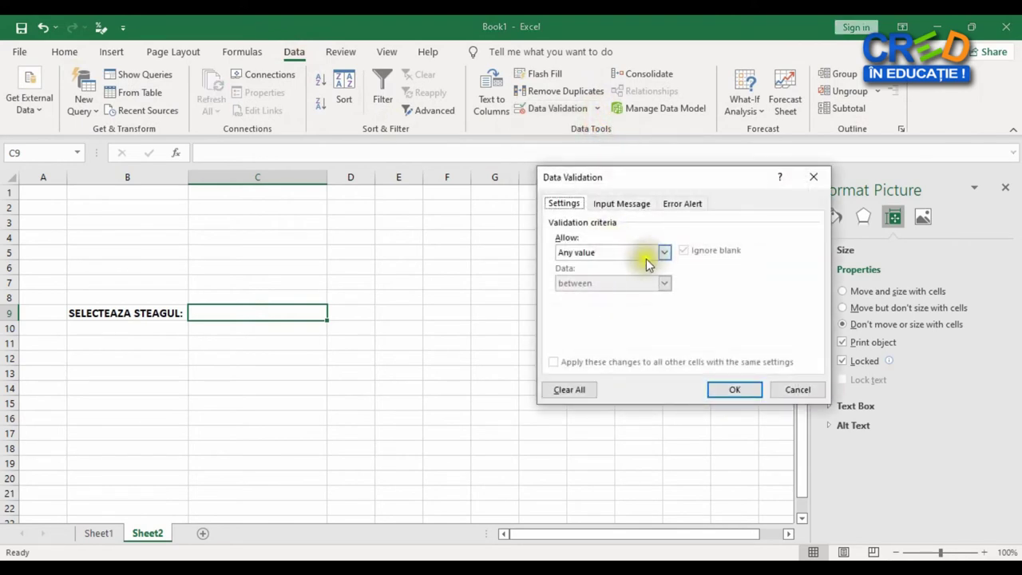
{"action": "left_click", "coordinate": [662, 252]}
{"action": "left_click", "coordinate": [591, 297]}
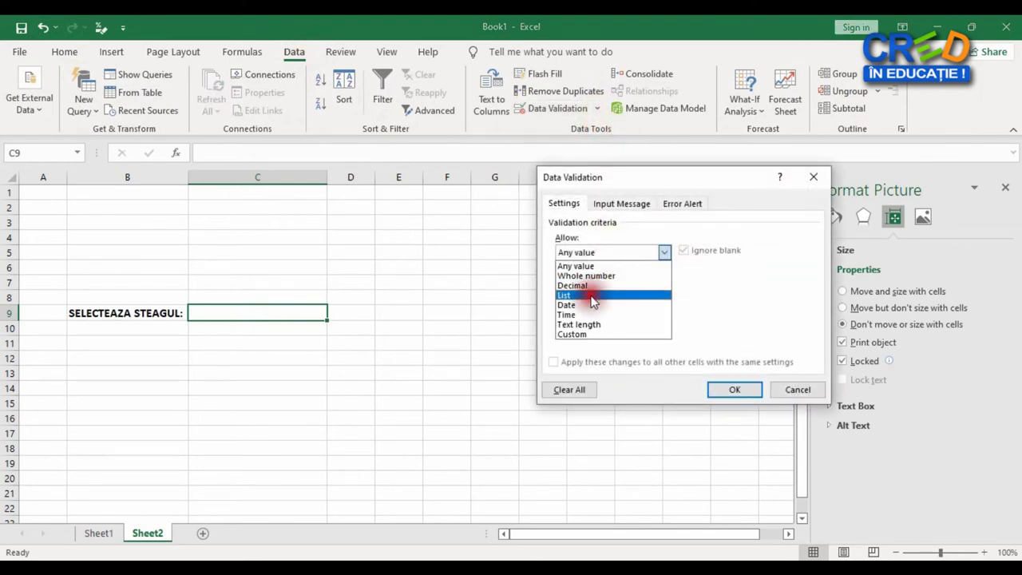
{"action": "left_click", "coordinate": [750, 313]}
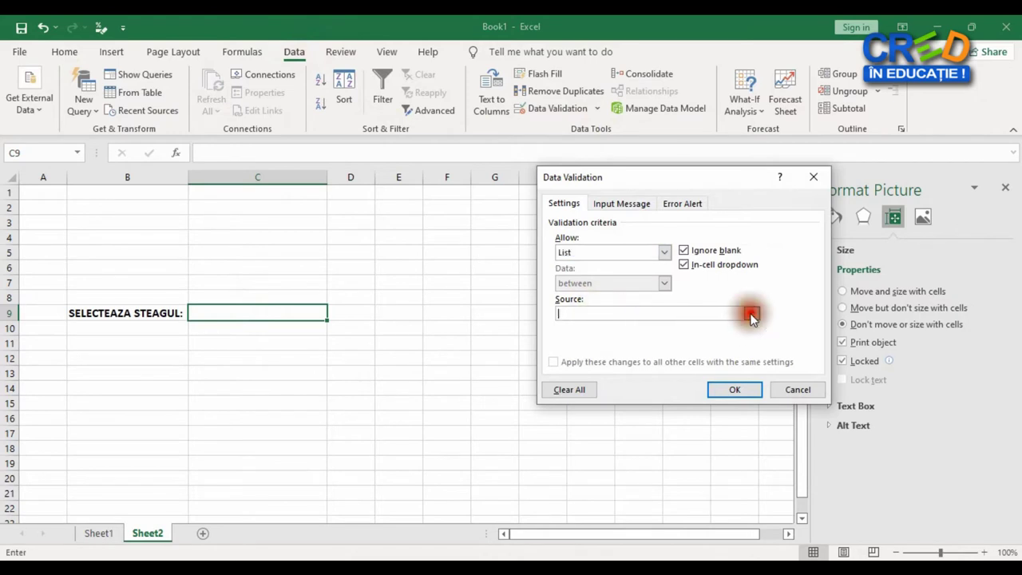
{"action": "left_click", "coordinate": [99, 534]}
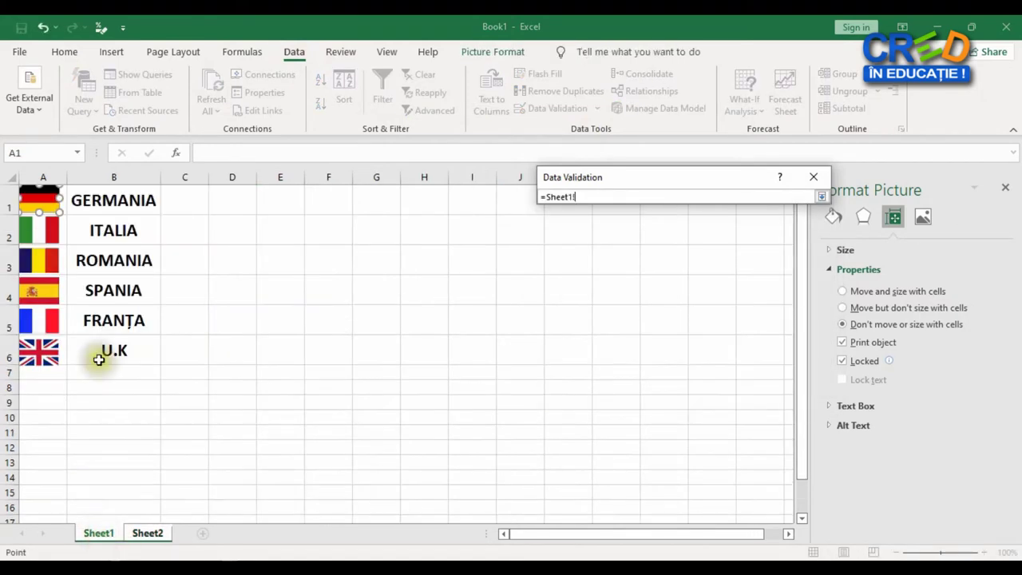
{"action": "left_click_drag", "start_coordinate": [118, 198], "coordinate": [128, 353]}
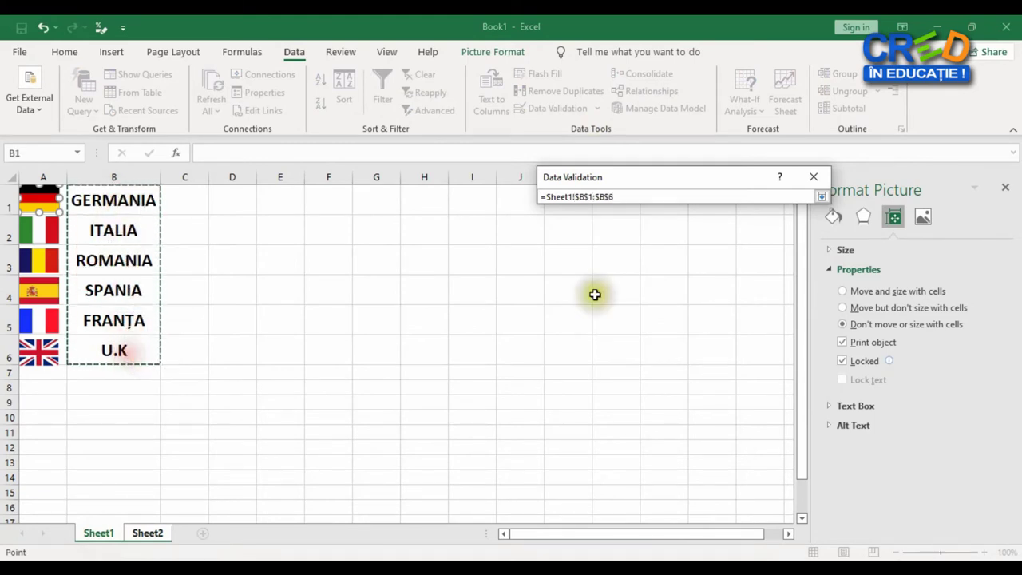
{"action": "left_click", "coordinate": [821, 197]}
{"action": "left_click", "coordinate": [738, 390]}
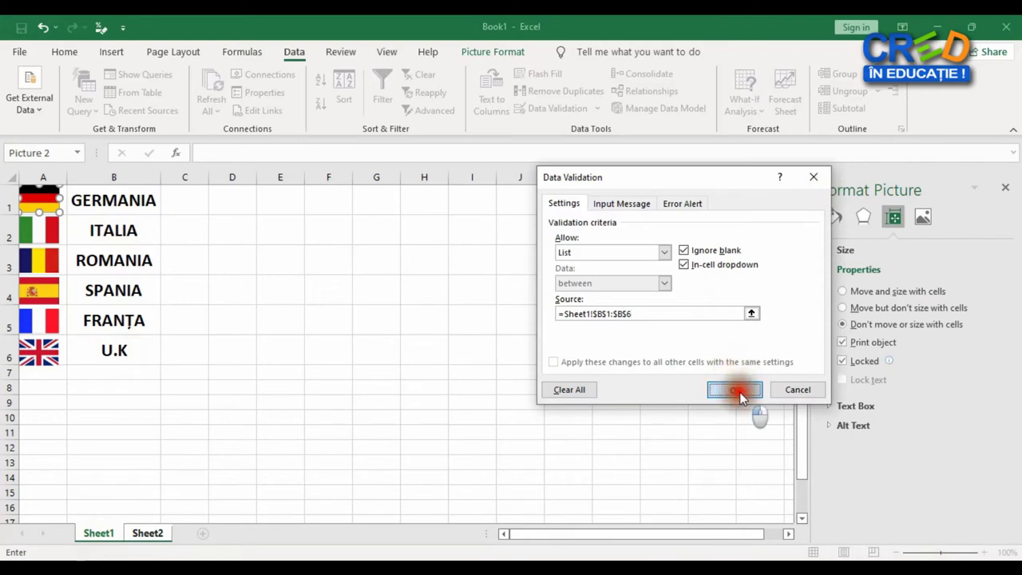
Test the C9 dropdown with ROMANIA, GERMANIA and ITALIA, then return to Sheet1
{"action": "left_click", "coordinate": [332, 312]}
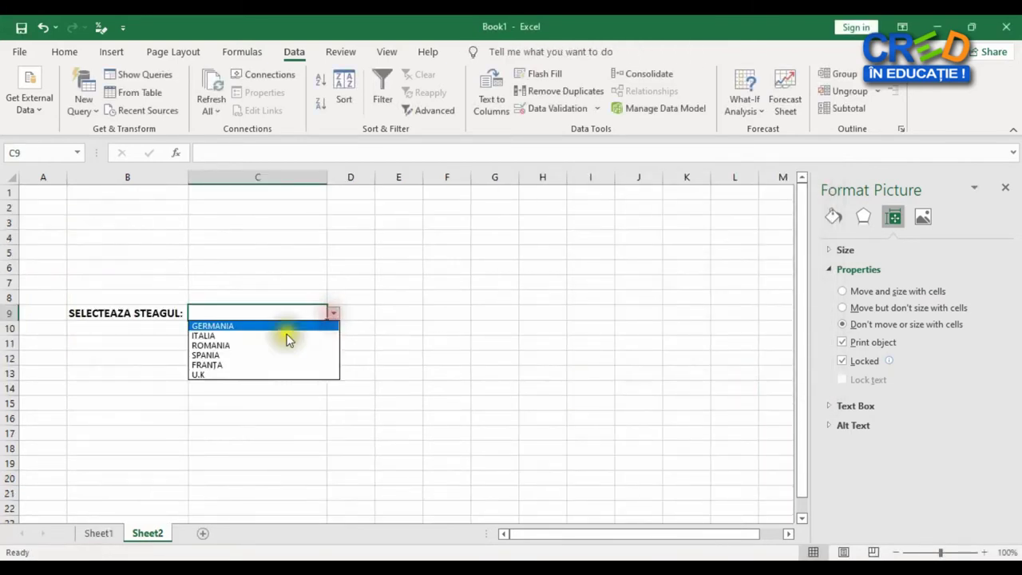
{"action": "left_click", "coordinate": [265, 345]}
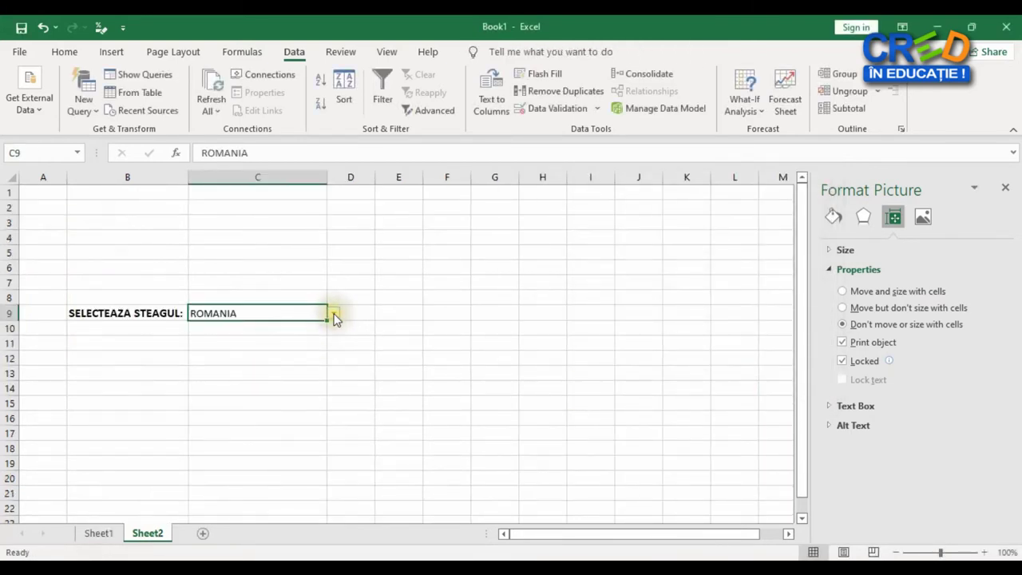
{"action": "left_click", "coordinate": [335, 317]}
{"action": "left_click", "coordinate": [268, 347]}
{"action": "left_click", "coordinate": [333, 314]}
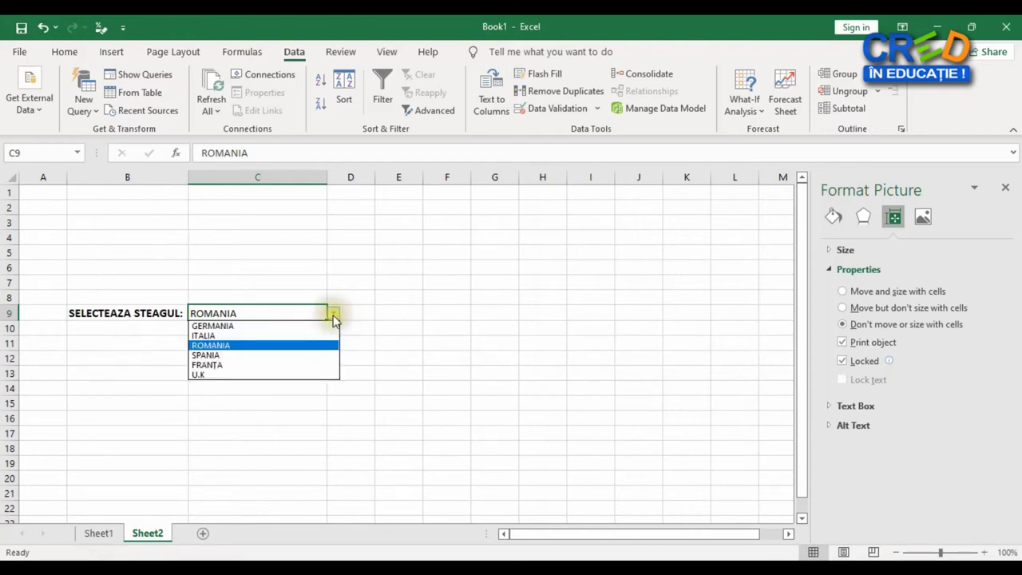
{"action": "left_click", "coordinate": [268, 326]}
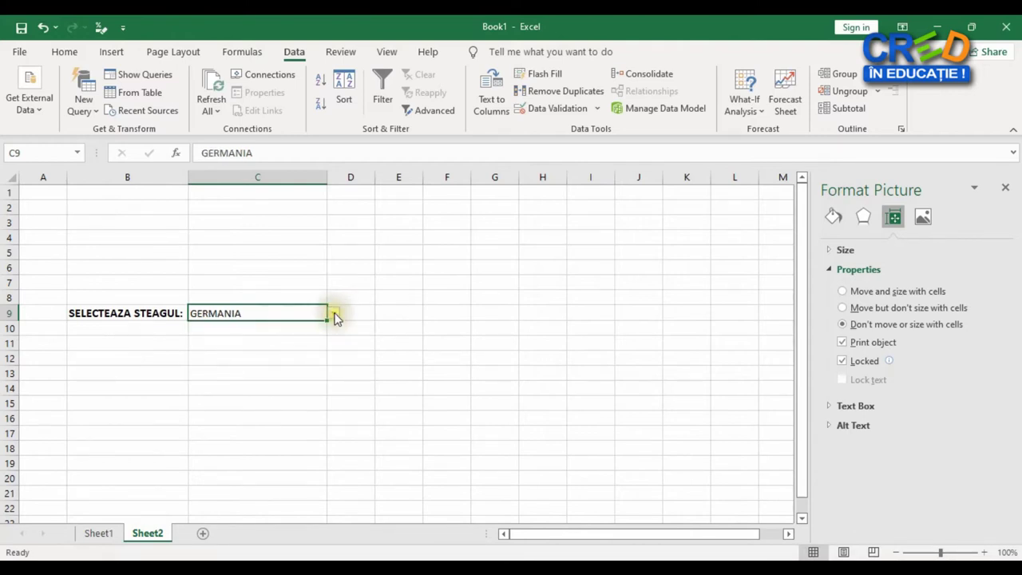
{"action": "left_click", "coordinate": [334, 314]}
{"action": "left_click", "coordinate": [269, 338]}
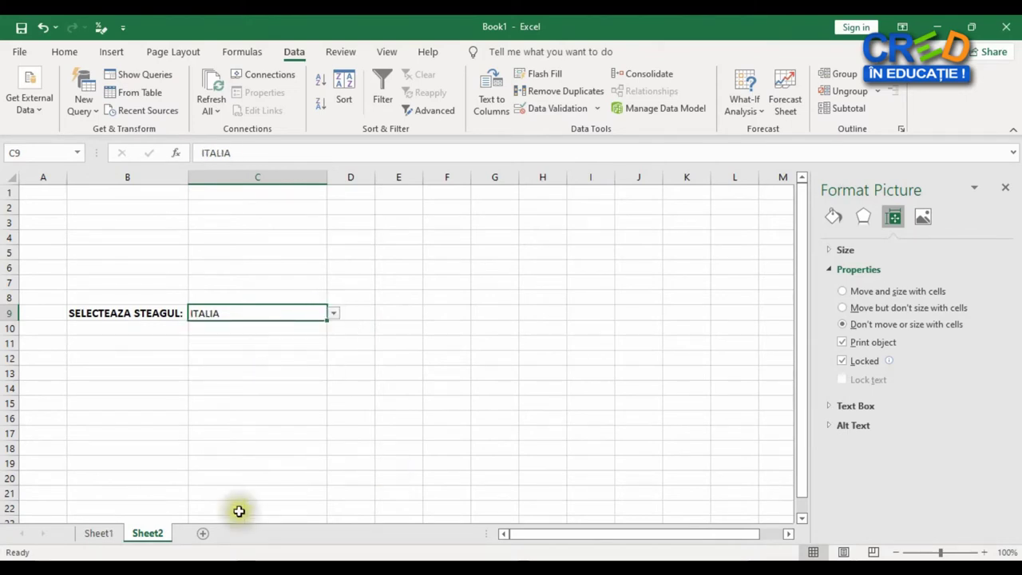
{"action": "left_click", "coordinate": [99, 534]}
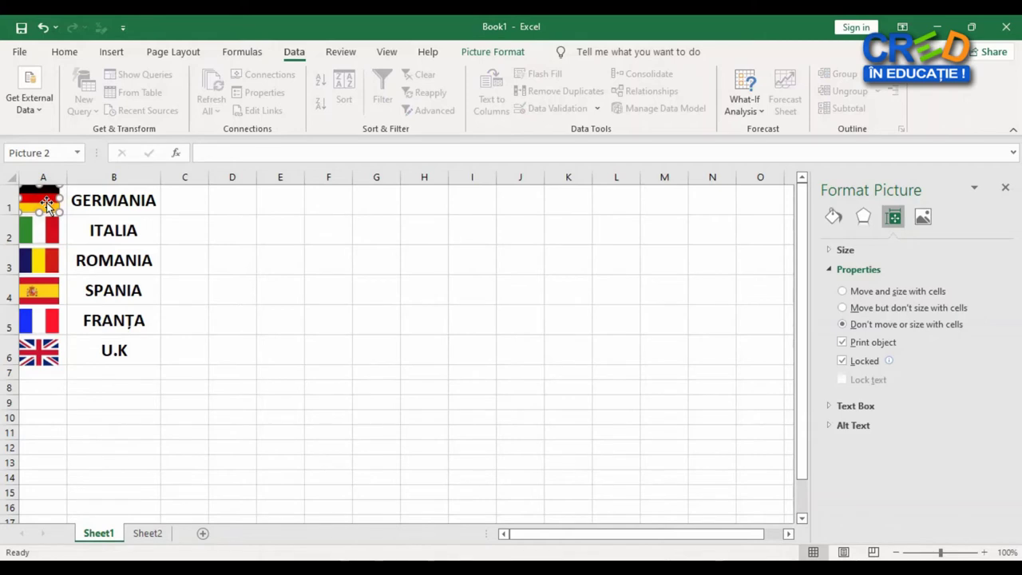
Paste a copy of the German flag into Sheet2 cell A1 and heighten row 1 to 35.25
{"action": "key", "text": "ctrl+c"}
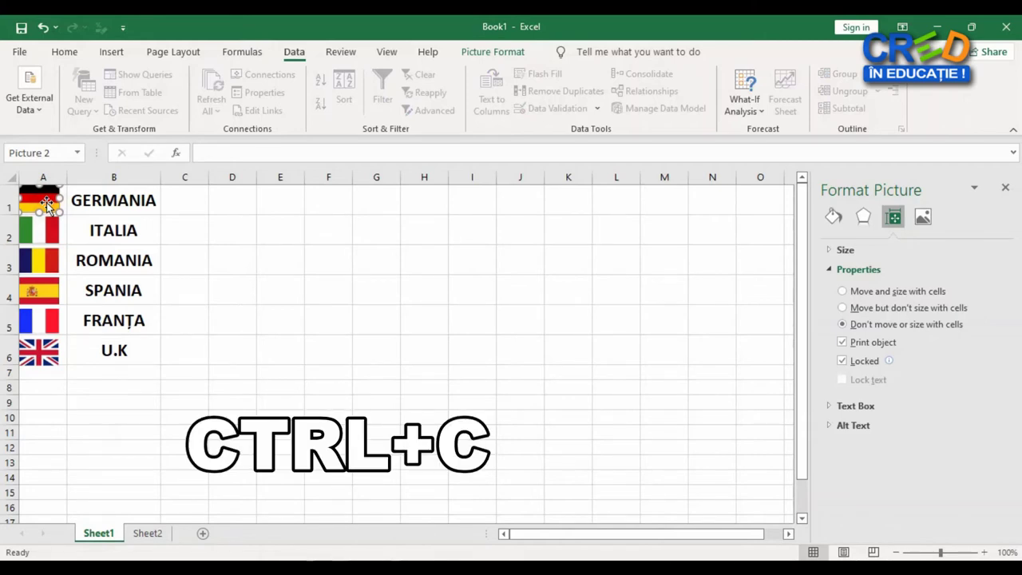
{"action": "left_click", "coordinate": [151, 534]}
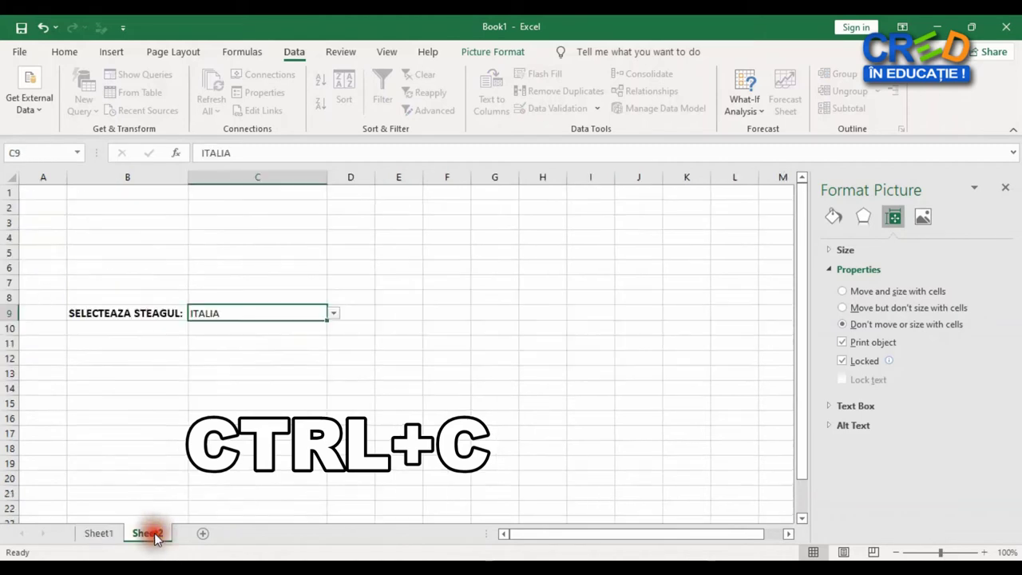
{"action": "left_click", "coordinate": [45, 197]}
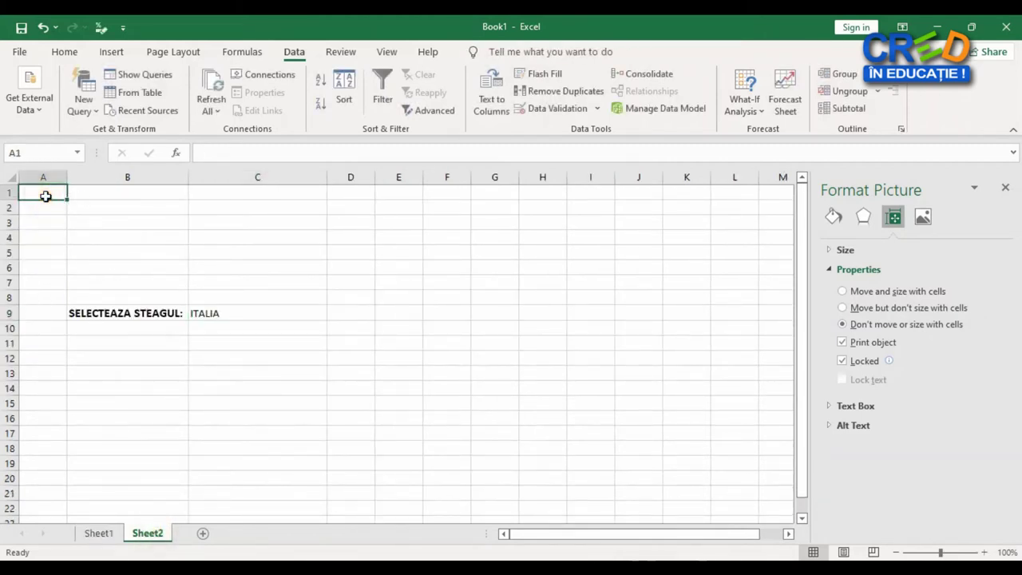
{"action": "key", "text": "ctrl+v"}
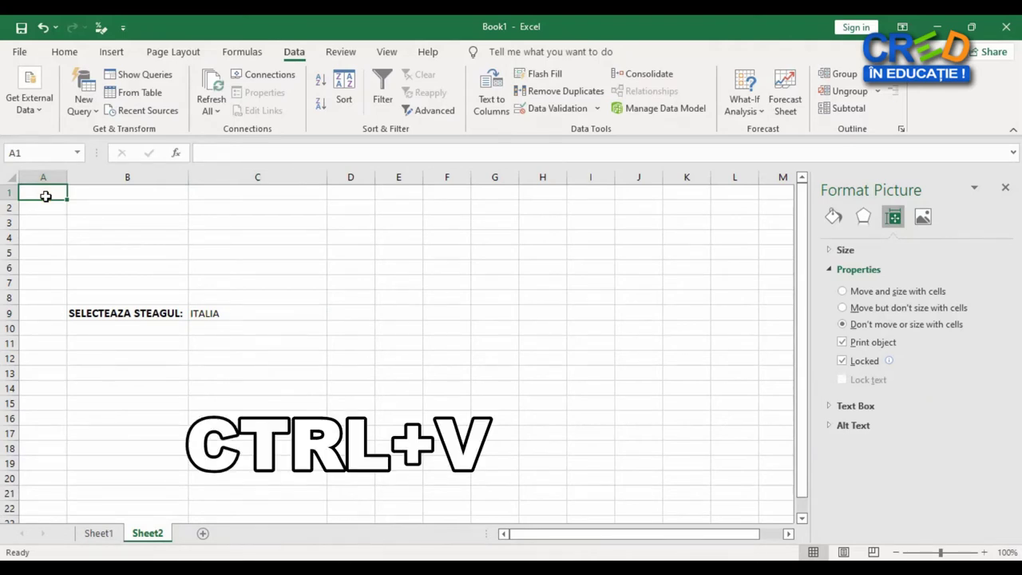
{"action": "key", "text": "ctrl+v"}
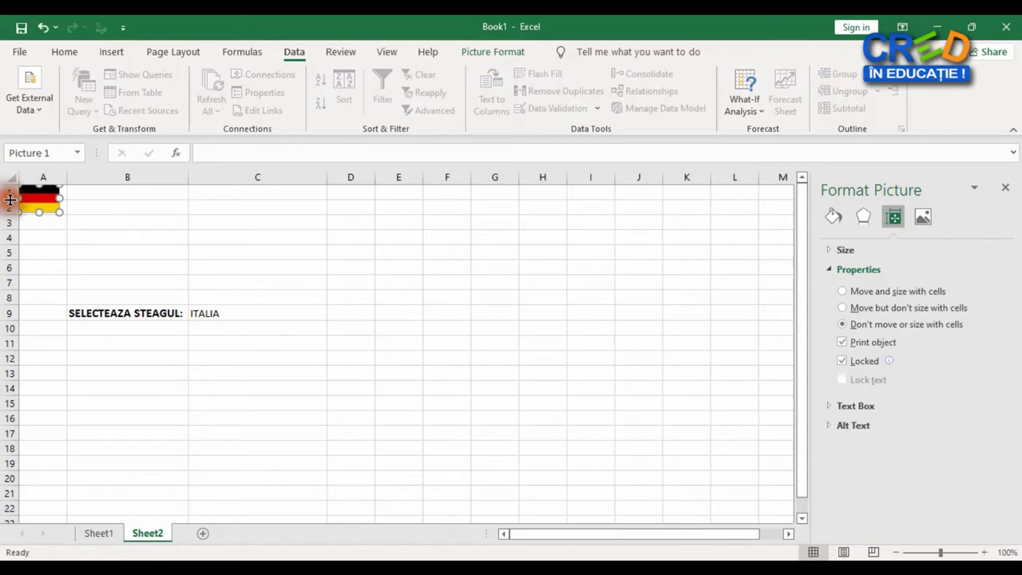
{"action": "left_click_drag", "start_coordinate": [10, 202], "coordinate": [11, 219]}
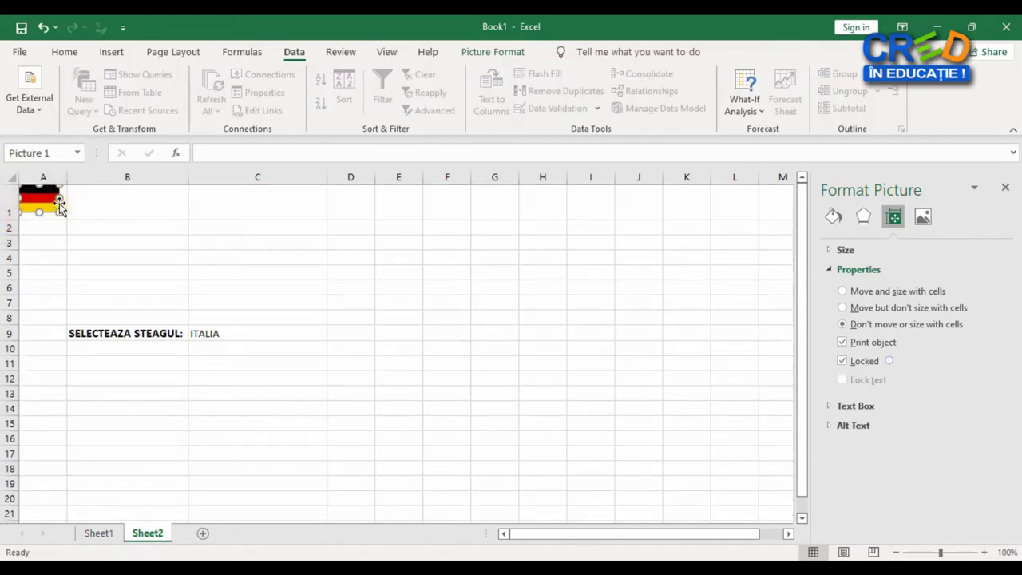
{"action": "left_click_drag", "start_coordinate": [60, 205], "coordinate": [63, 205]}
Change C9 to SPANIA from its dropdown and select the pasted flag picture
{"action": "left_click", "coordinate": [267, 333]}
{"action": "left_click", "coordinate": [333, 334]}
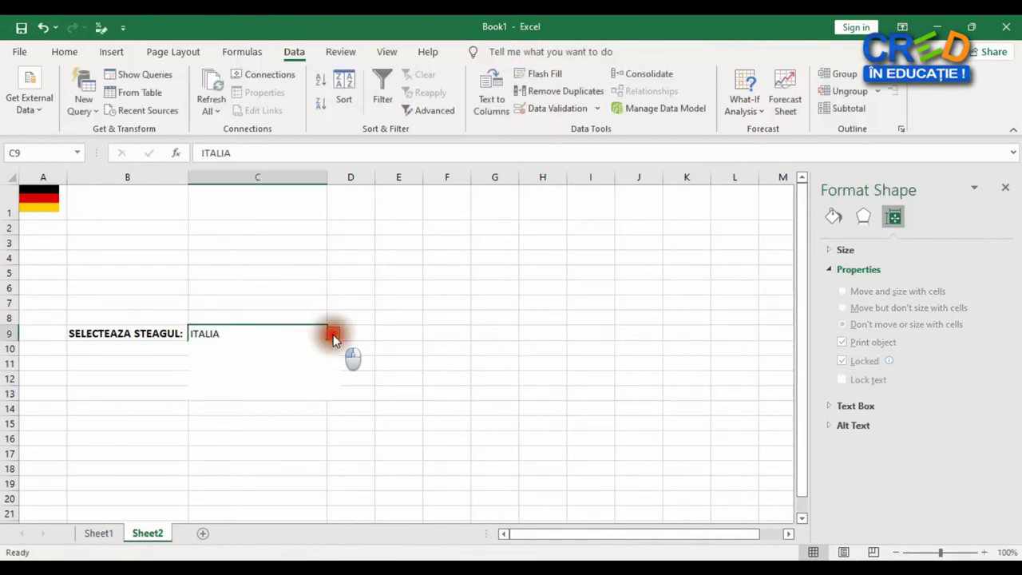
{"action": "left_click", "coordinate": [272, 356]}
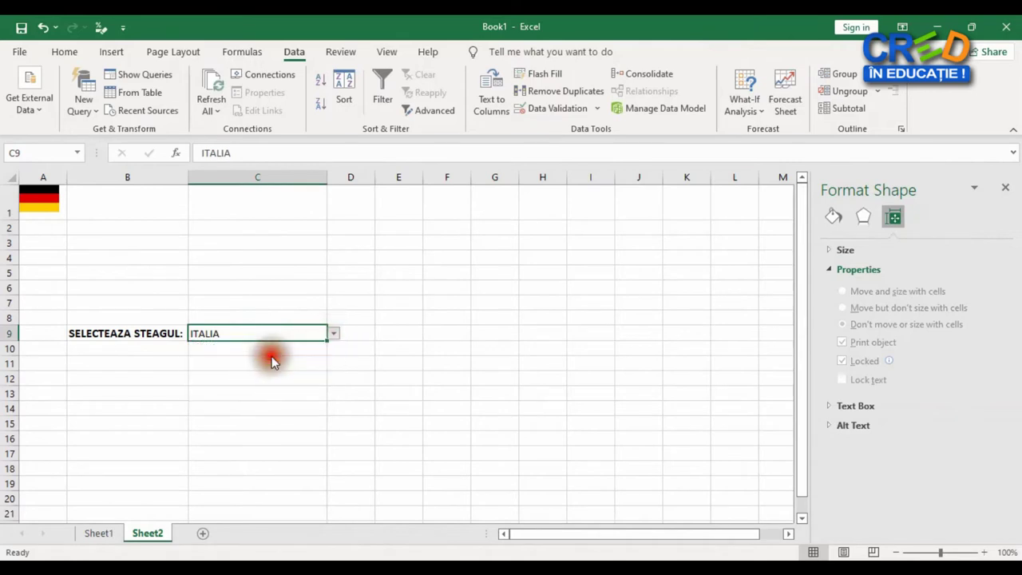
{"action": "left_click", "coordinate": [333, 336]}
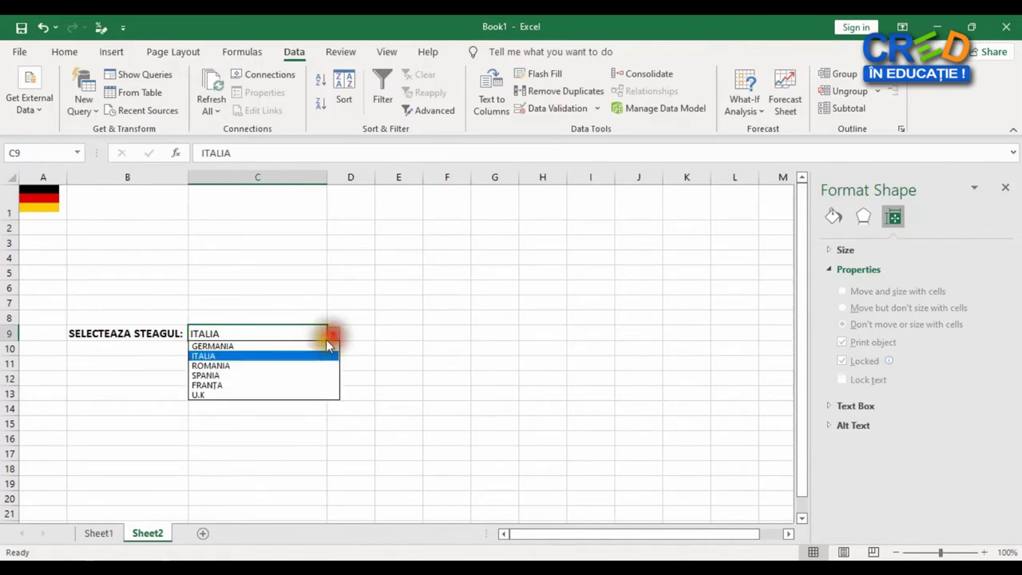
{"action": "left_click", "coordinate": [269, 374]}
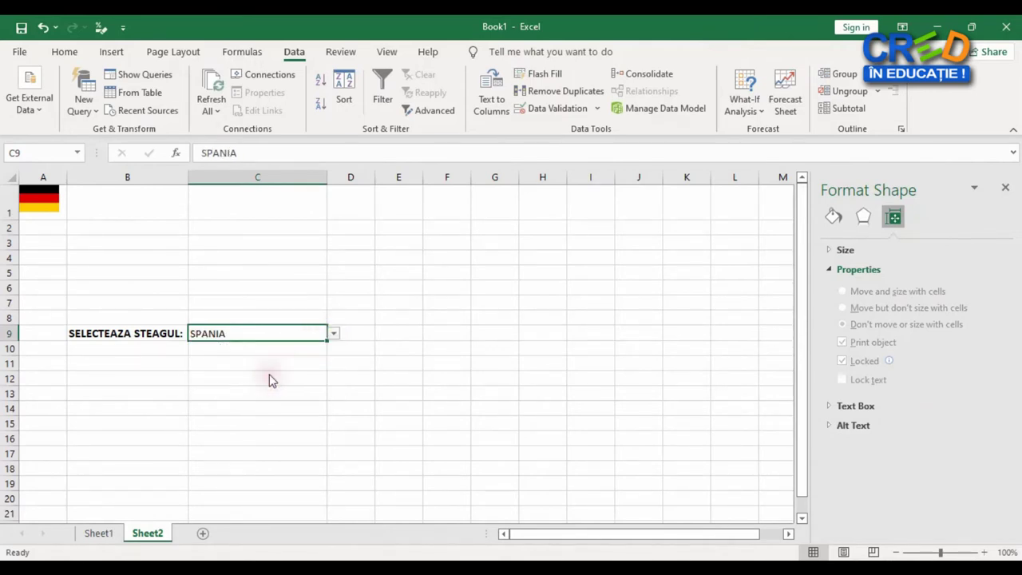
{"action": "left_click", "coordinate": [39, 203]}
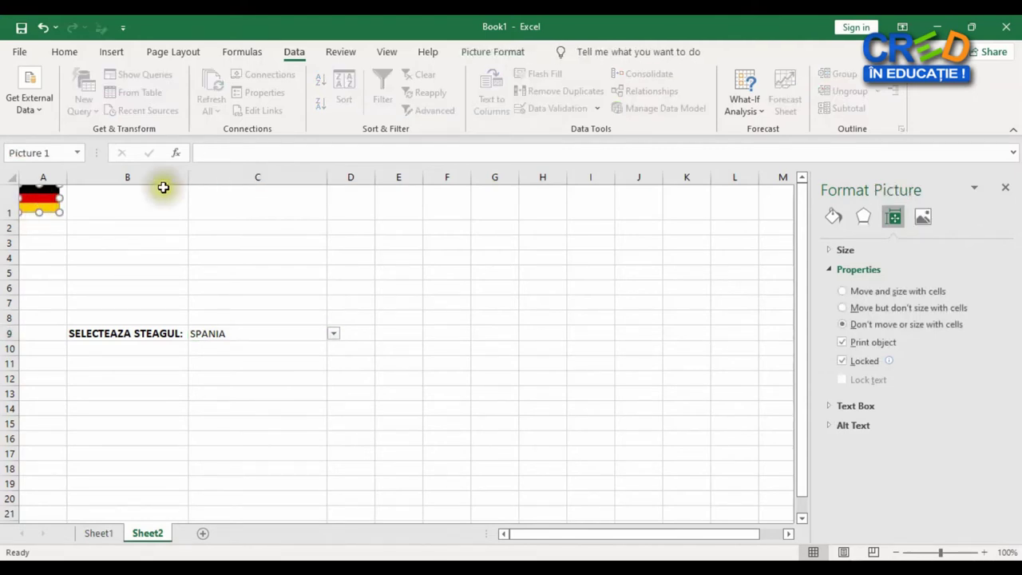
Link the pasted picture to cell C9 with the formula =C9
{"action": "left_click", "coordinate": [237, 154]}
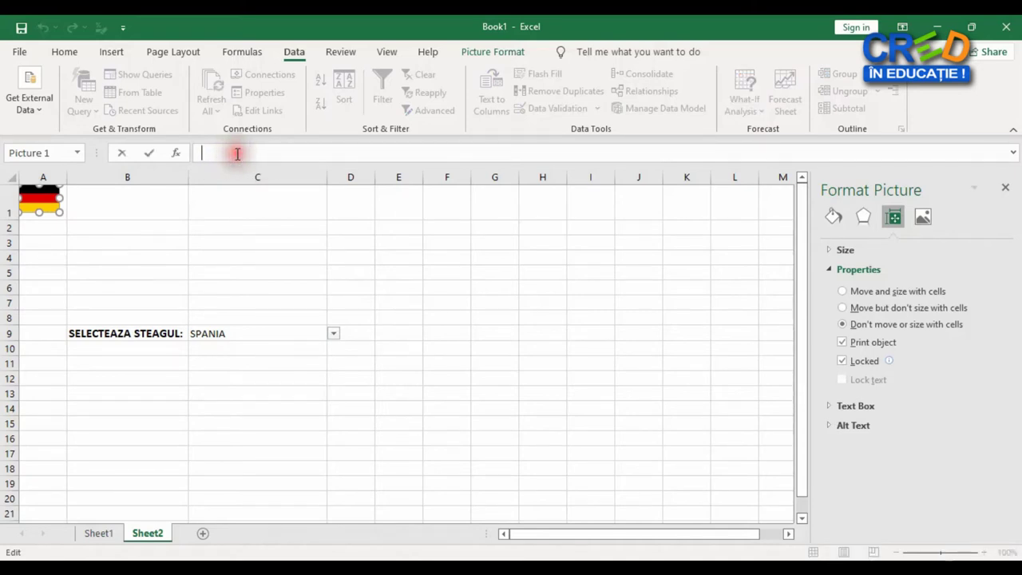
{"action": "type", "text": "="}
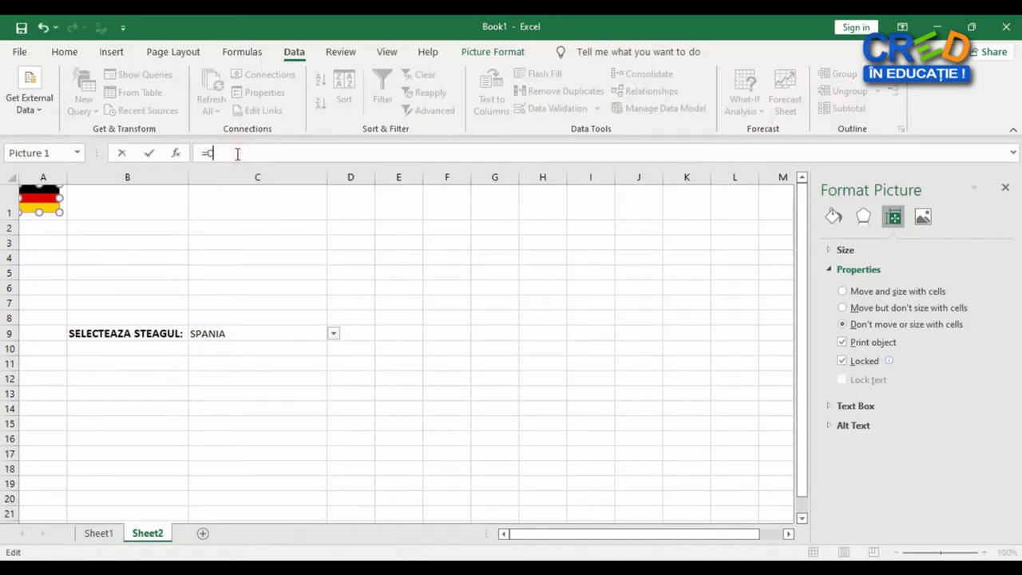
{"action": "type", "text": "C9"}
{"action": "key", "text": "Return"}
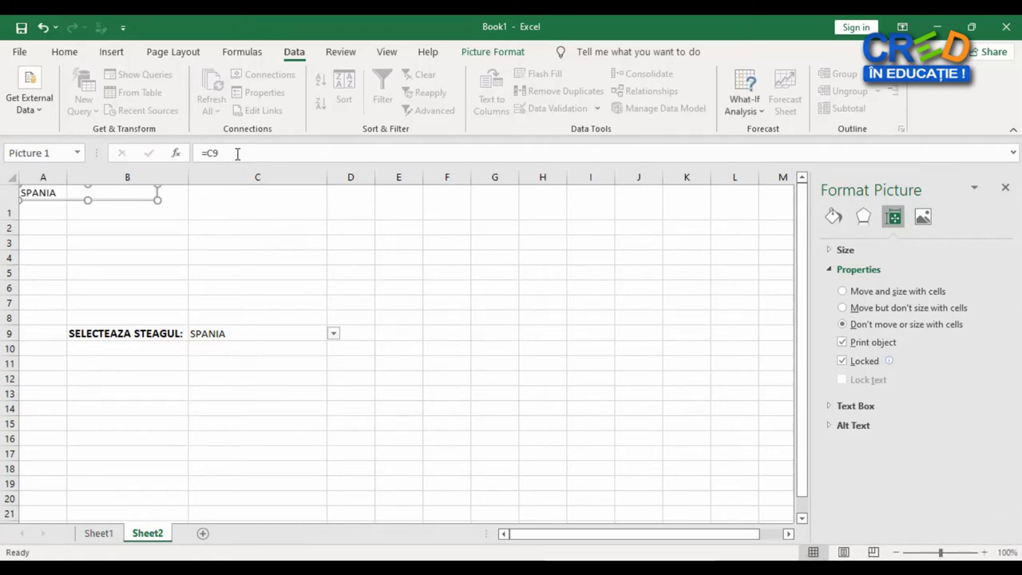
Test the linked picture by choosing ITALIA, GERMANIA, then SPANIA in C9
{"action": "left_click", "coordinate": [323, 334]}
{"action": "left_click", "coordinate": [330, 332]}
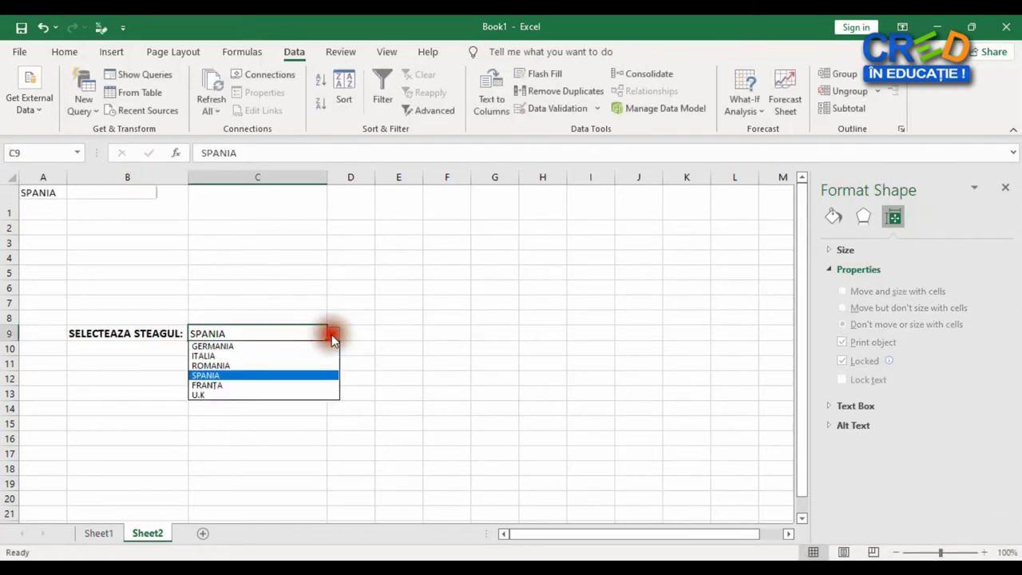
{"action": "left_click", "coordinate": [274, 357]}
{"action": "left_click", "coordinate": [331, 334]}
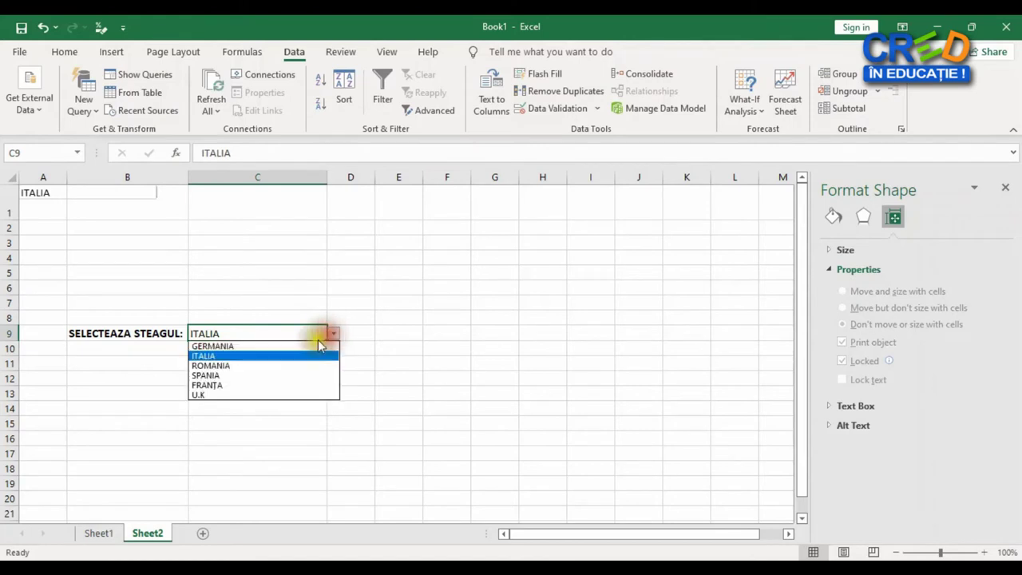
{"action": "left_click", "coordinate": [303, 346]}
{"action": "left_click", "coordinate": [335, 334]}
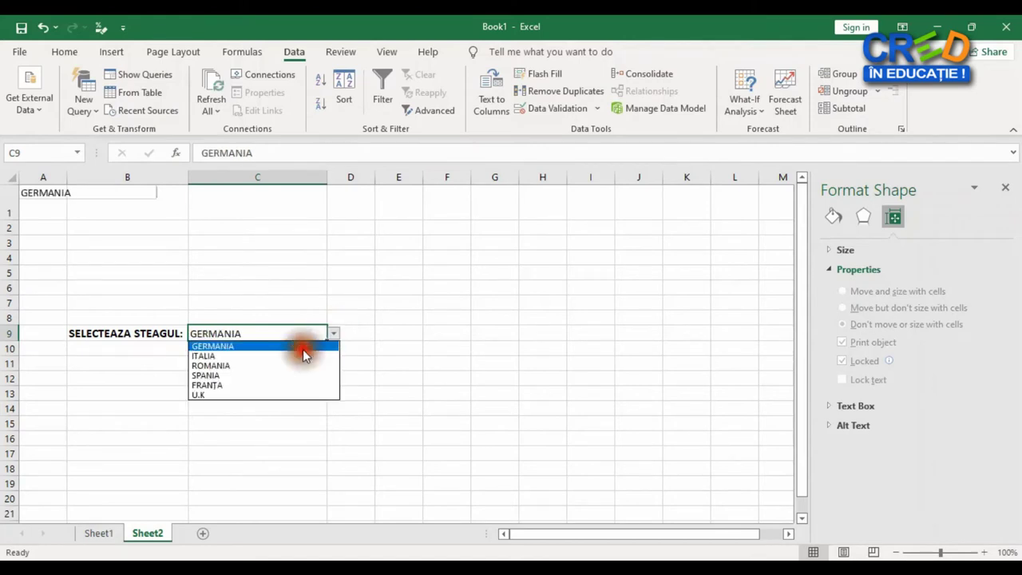
{"action": "left_click", "coordinate": [260, 371]}
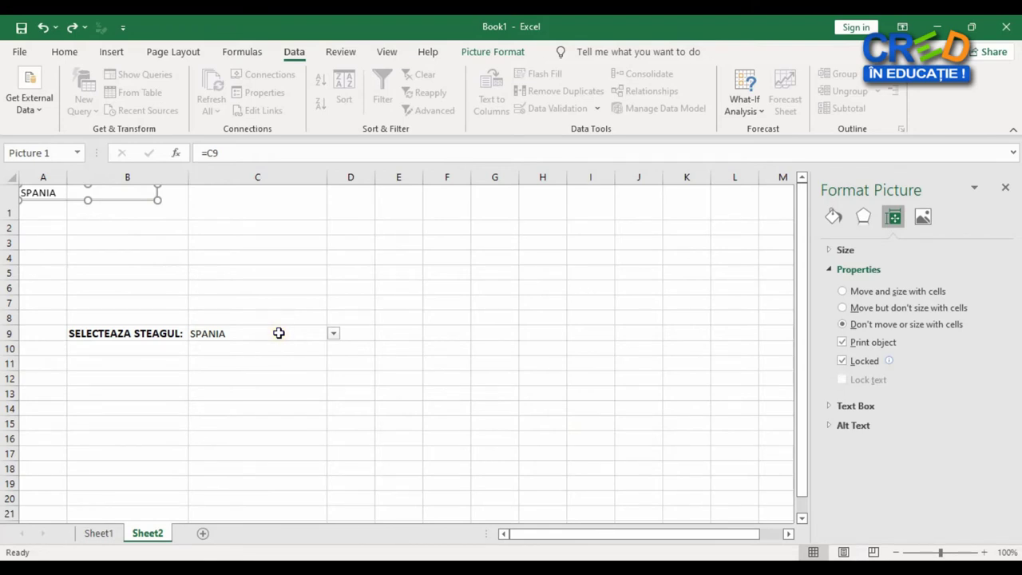
Relink the picture's formula to =Sheet1!$A$1 so it shows Germany's flag
{"action": "left_click", "coordinate": [232, 151]}
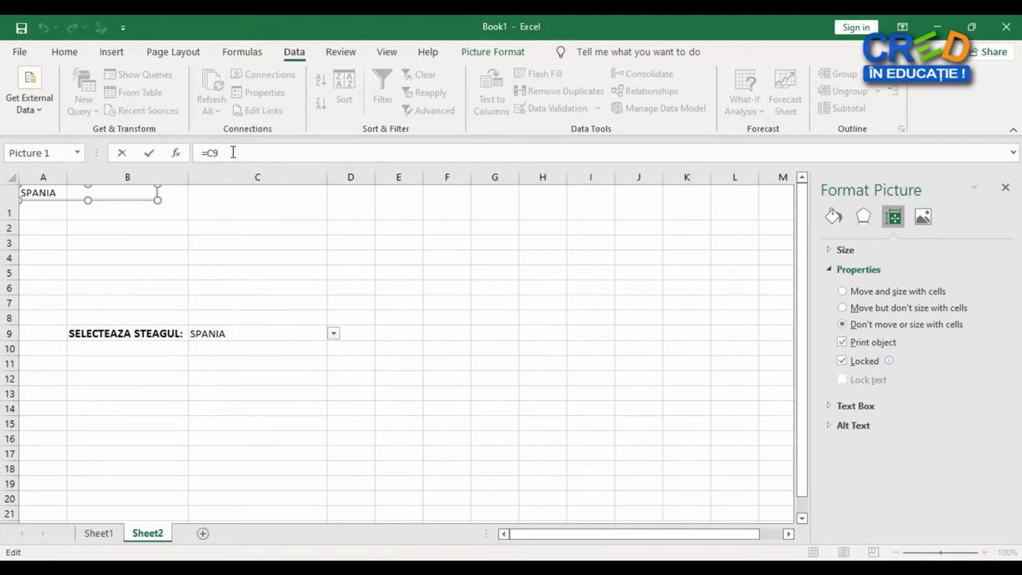
{"action": "key", "text": "BackSpace"}
{"action": "key", "text": "BackSpace"}
{"action": "left_click", "coordinate": [98, 534]}
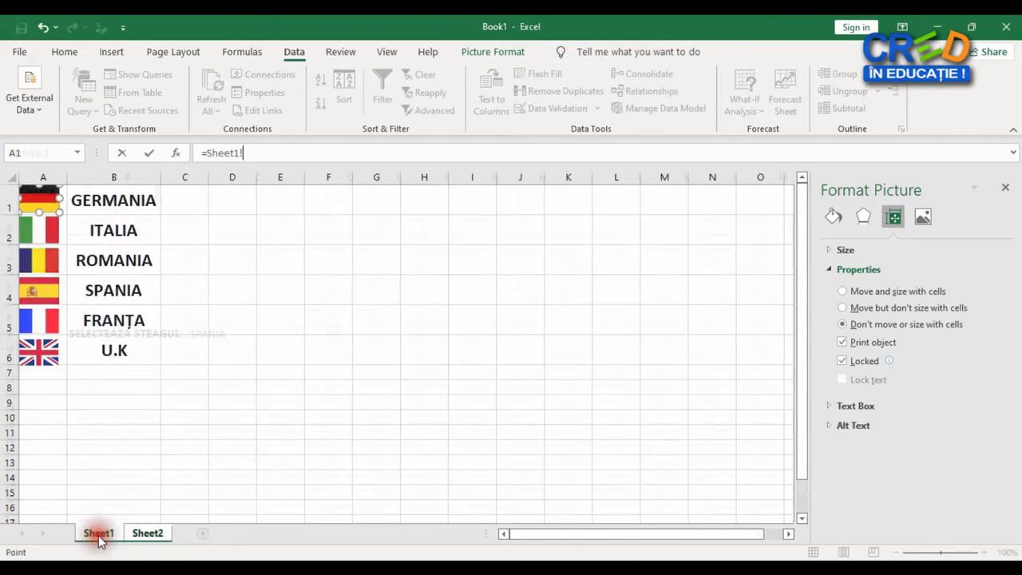
{"action": "left_click", "coordinate": [63, 192]}
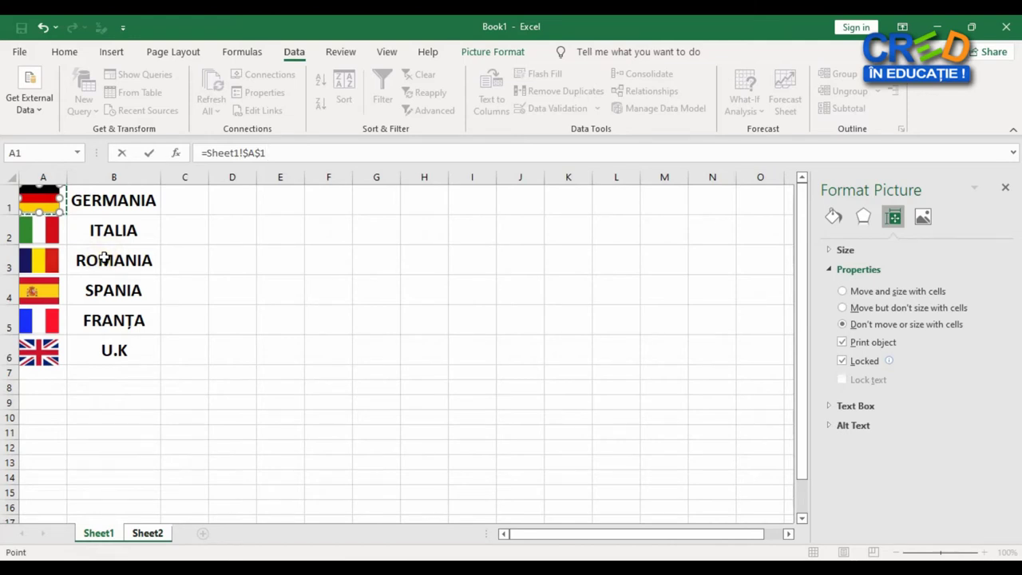
{"action": "key", "text": "Return"}
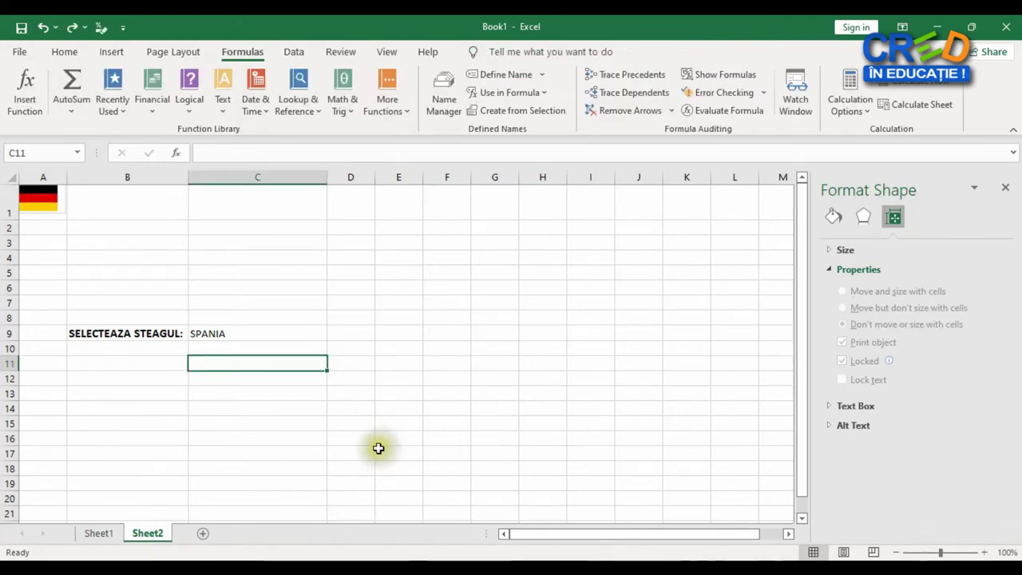
On Sheet1, select the six flags and their country names in A1:B6
{"action": "left_click", "coordinate": [99, 533]}
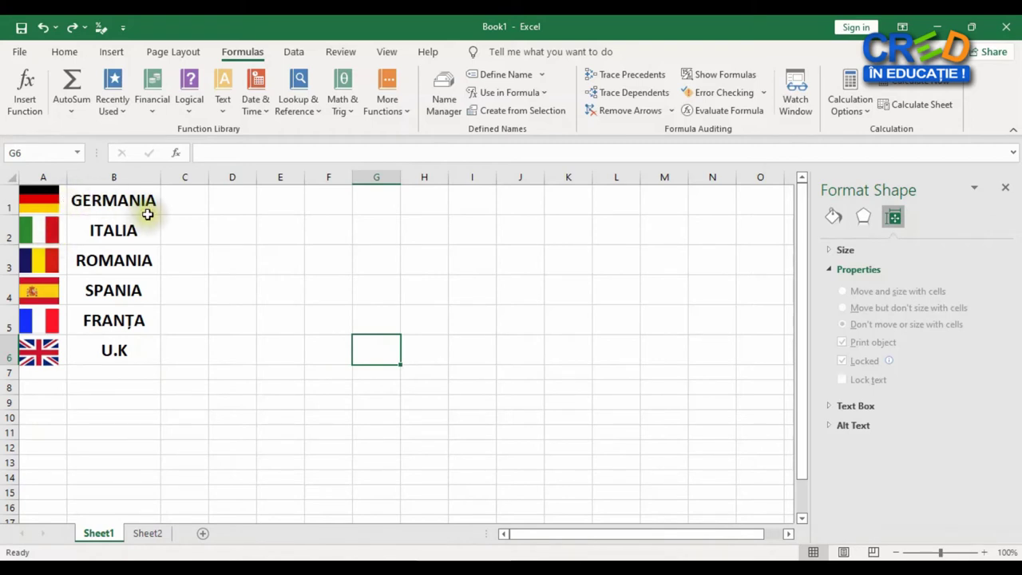
{"action": "left_click_drag", "start_coordinate": [147, 201], "coordinate": [50, 212]}
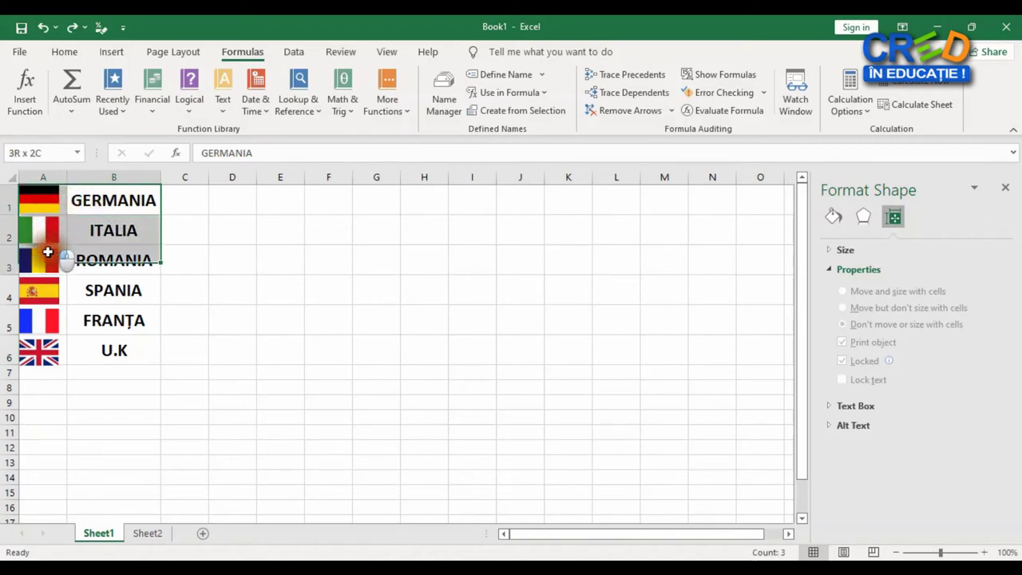
{"action": "left_click_drag", "start_coordinate": [49, 213], "coordinate": [38, 352]}
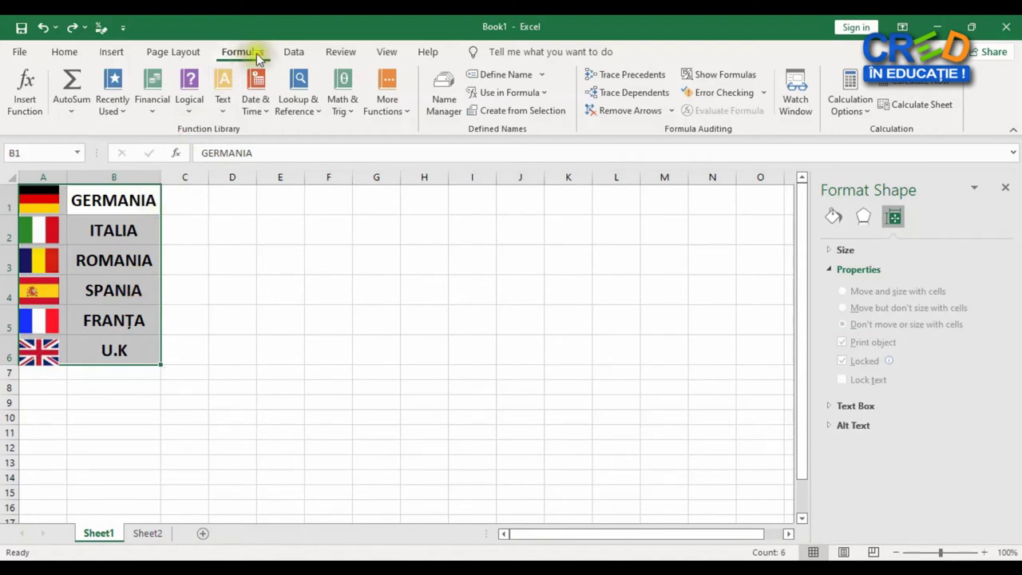
Create names for A1–A6 from the right column only, so each flag cell is named after its country
{"action": "left_click", "coordinate": [544, 113]}
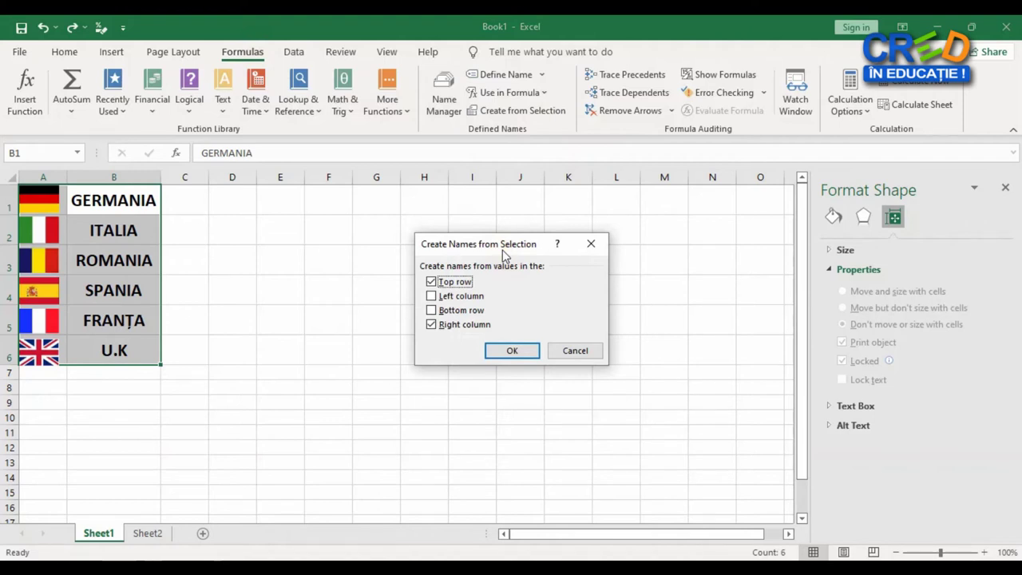
{"action": "left_click", "coordinate": [431, 282]}
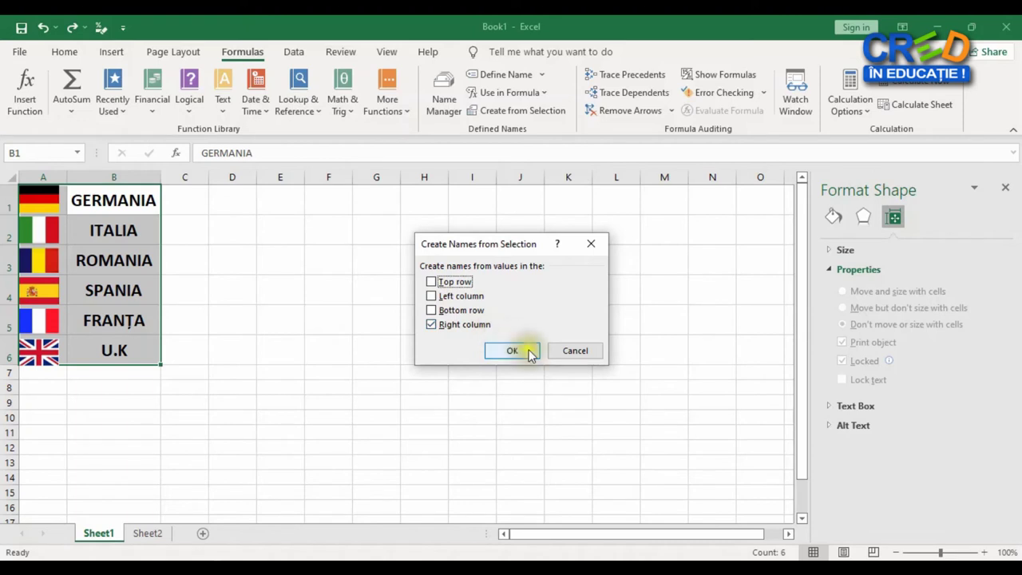
{"action": "left_click", "coordinate": [521, 351]}
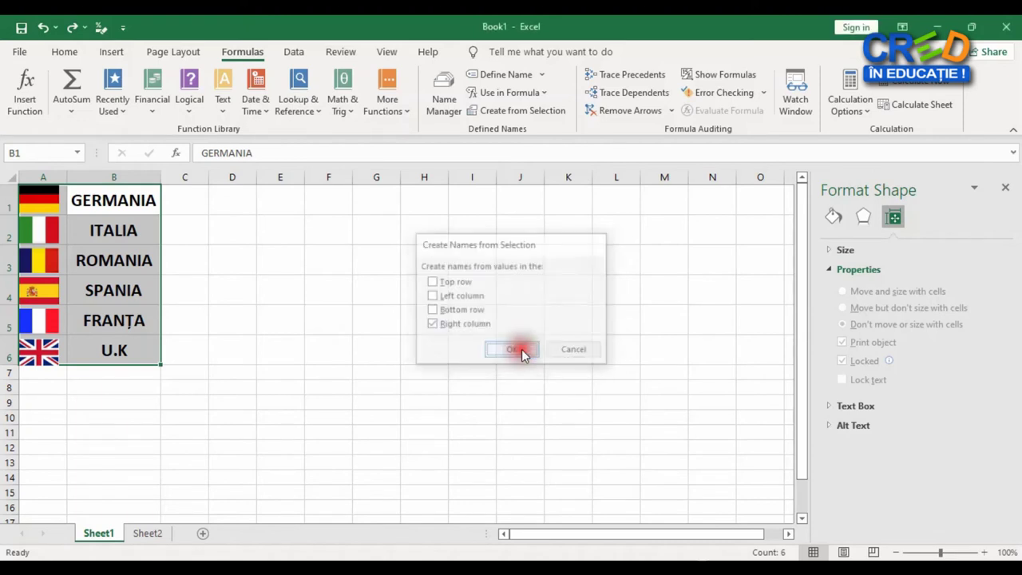
{"action": "left_click", "coordinate": [236, 317]}
Verify the names of flag cells A1 (GERMANIA) through A6 (U.K), then go back to Sheet2
{"action": "left_click", "coordinate": [68, 198]}
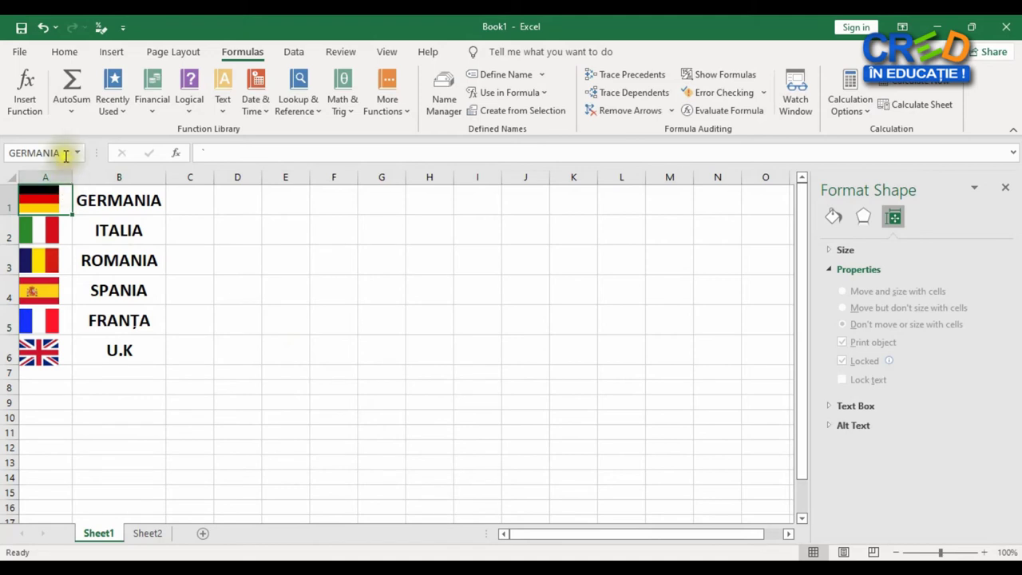
{"action": "key", "text": "Down"}
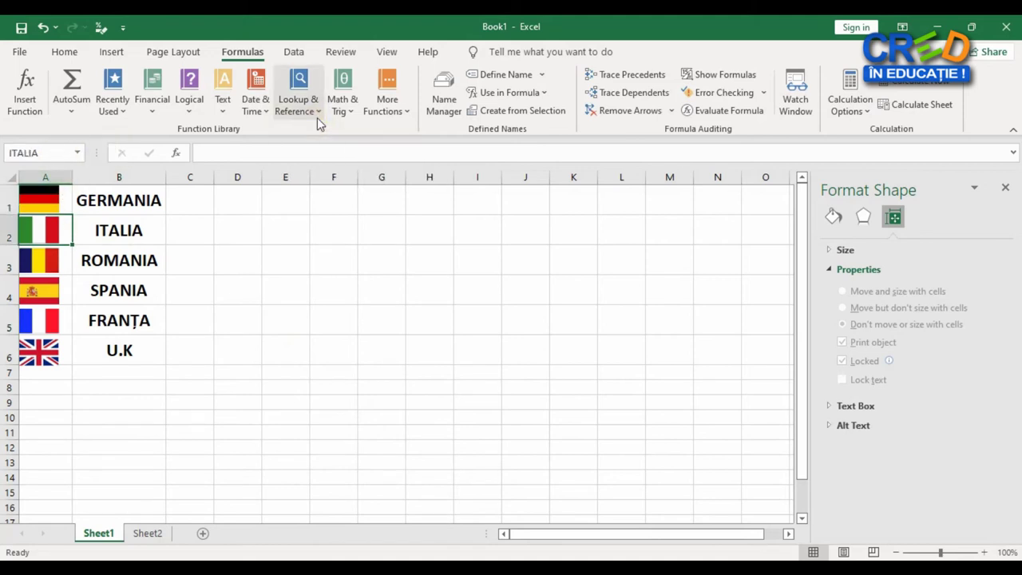
{"action": "key", "text": "Down"}
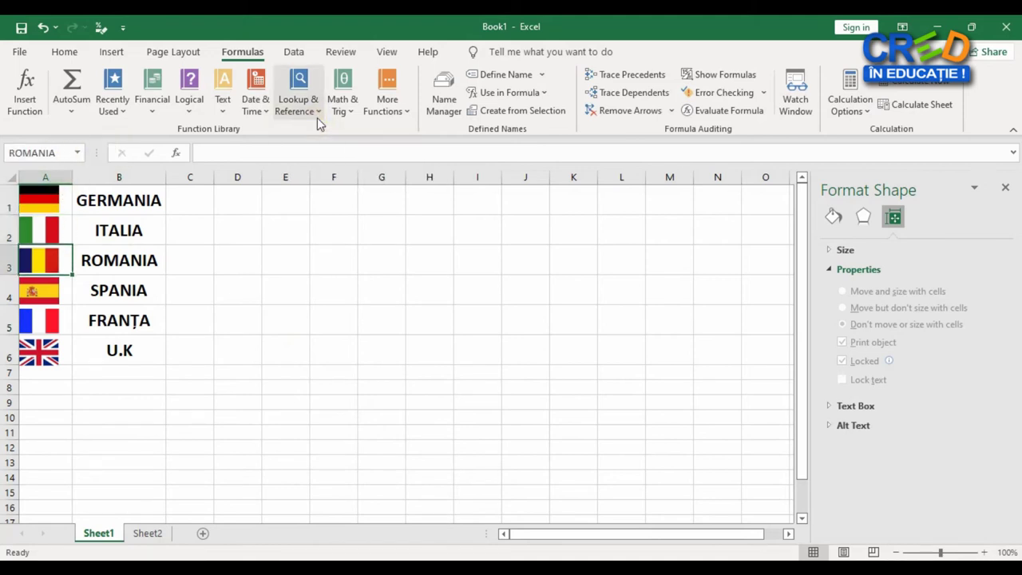
{"action": "key", "text": "Down"}
{"action": "key", "text": "Down"}
{"action": "key", "text": "Down"}
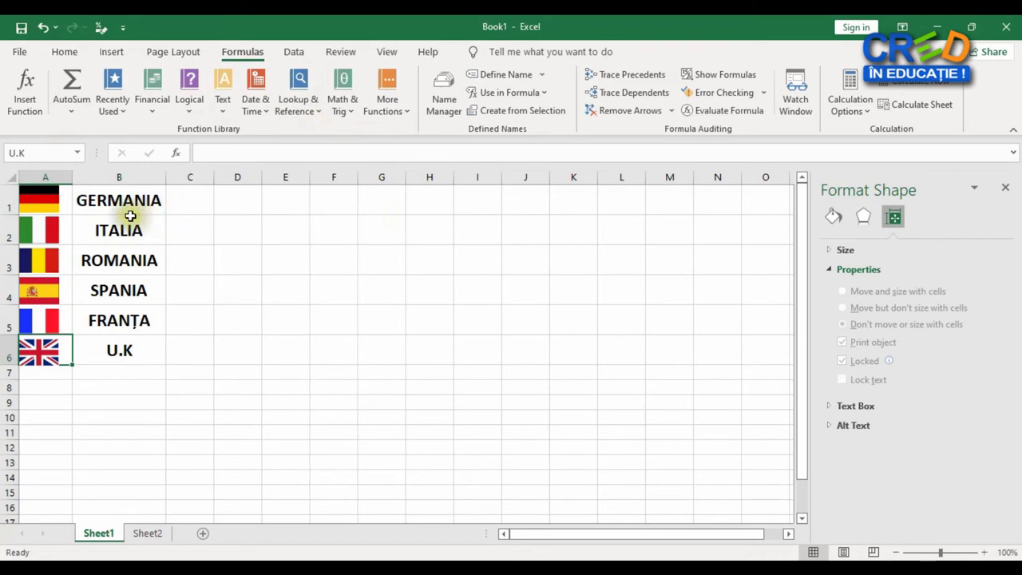
{"action": "left_click", "coordinate": [147, 533]}
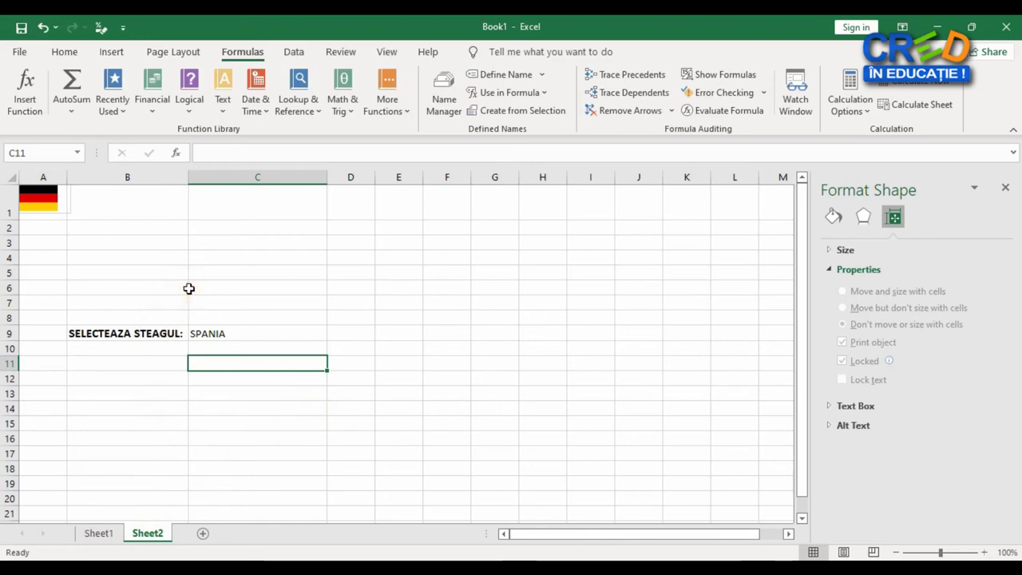
Change the Sheet2 flag picture's formula from the Sheet1 A1 reference to =ROMANIA
{"action": "left_click", "coordinate": [335, 406]}
{"action": "left_click", "coordinate": [43, 200]}
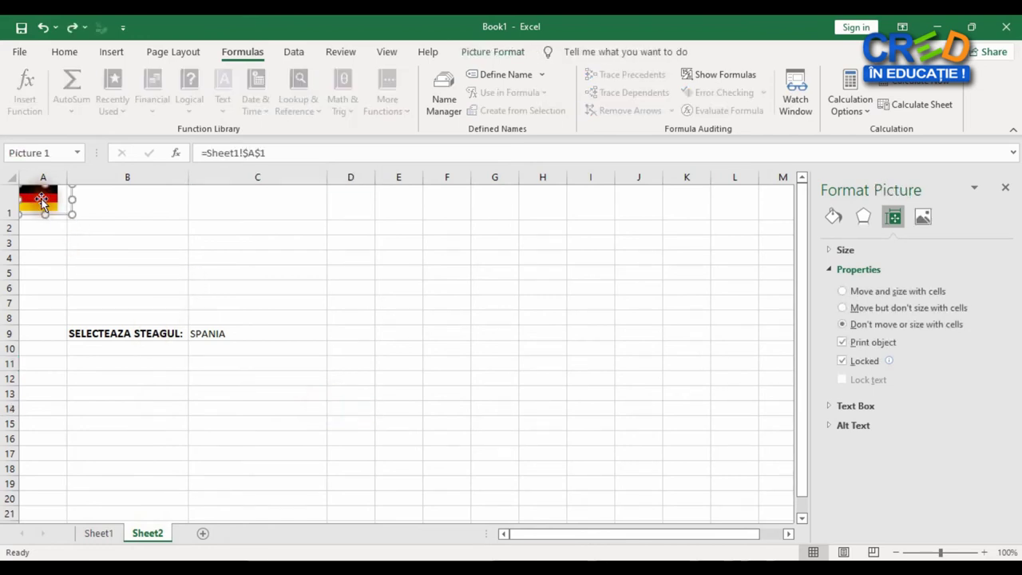
{"action": "left_click_drag", "start_coordinate": [207, 152], "coordinate": [324, 153]}
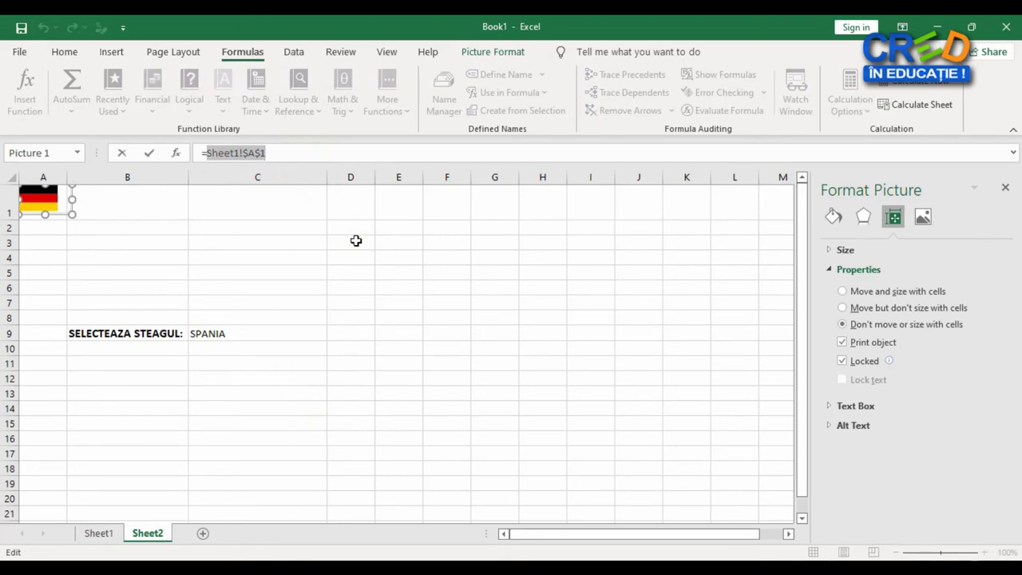
{"action": "type", "text": "ROMANIA"}
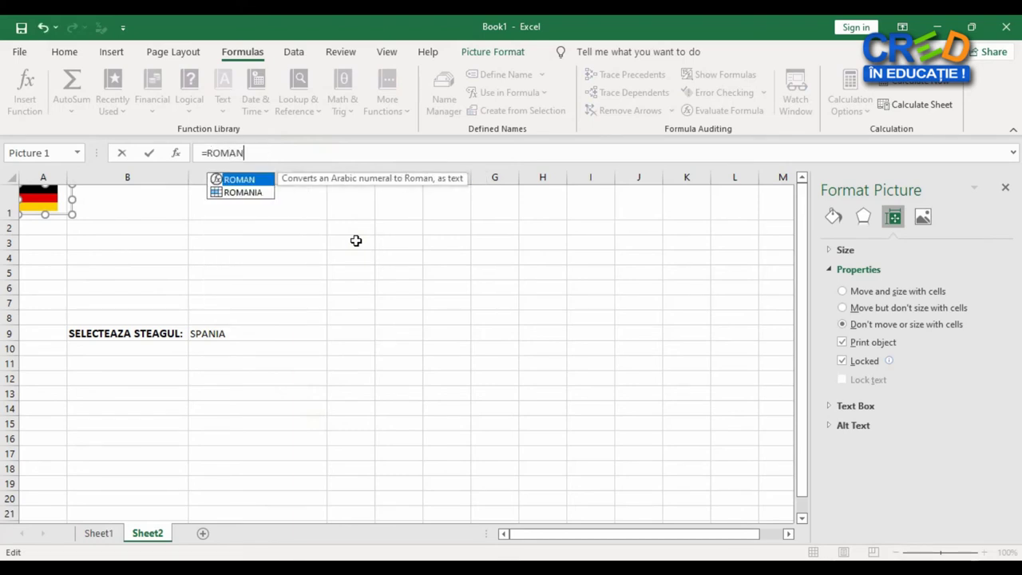
{"action": "key", "text": "Return"}
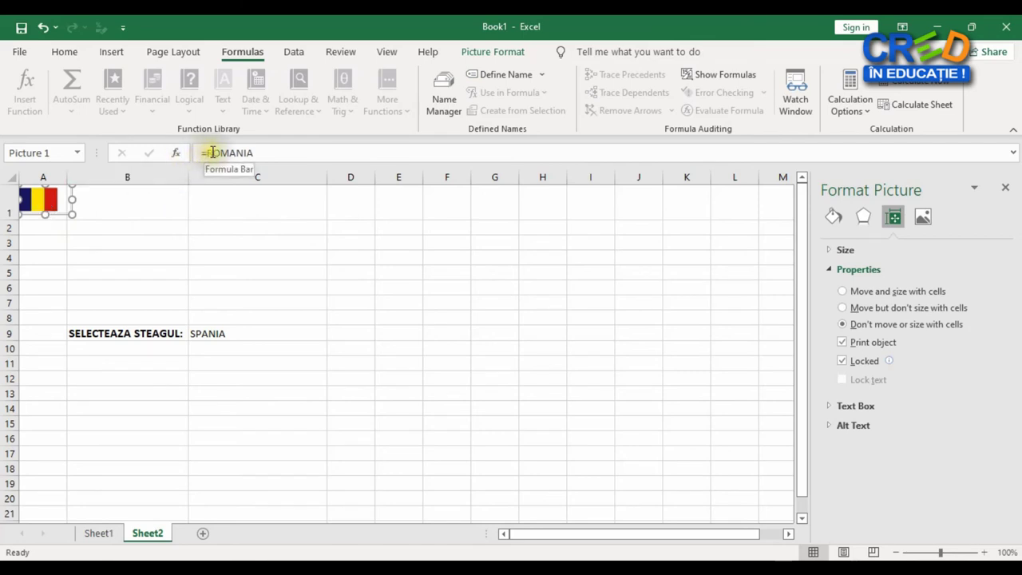
Replace the picture's formula with =SPANIA so it displays the Spanish flag
{"action": "left_click_drag", "start_coordinate": [210, 153], "coordinate": [338, 153]}
{"action": "type", "text": "=S"}
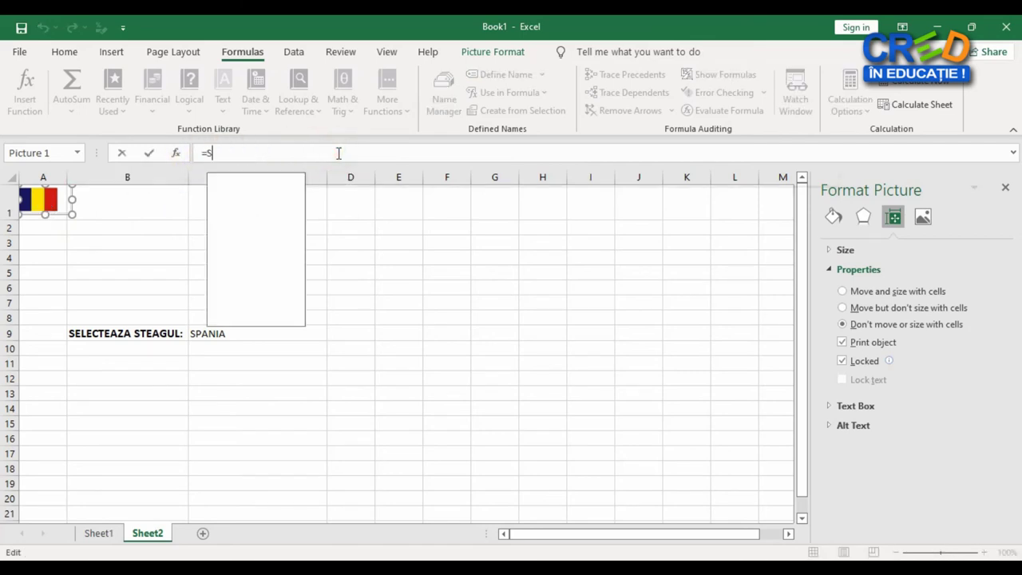
{"action": "type", "text": "PANIA"}
{"action": "key", "text": "Return"}
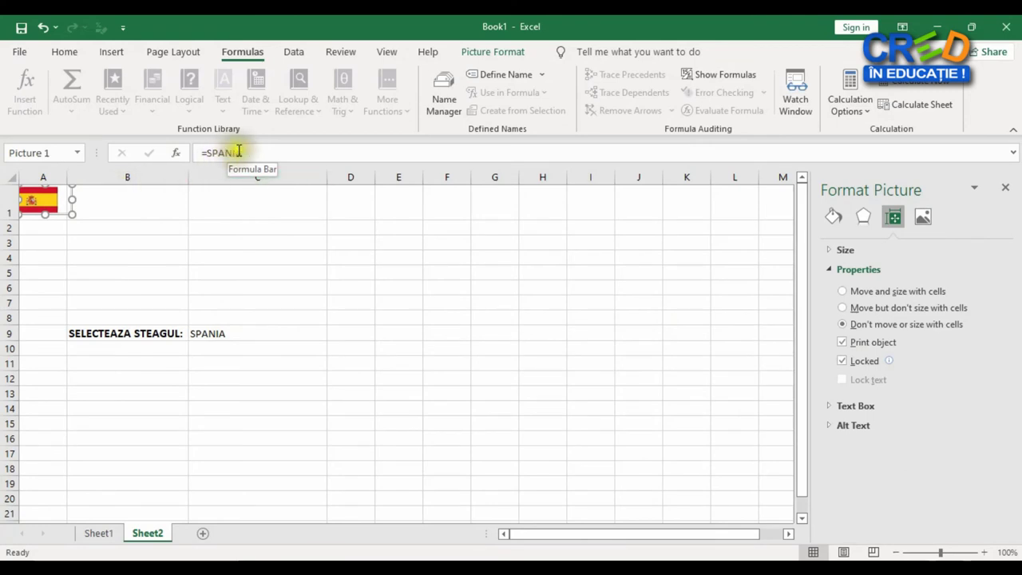
{"action": "left_click_drag", "start_coordinate": [239, 152], "coordinate": [206, 152]}
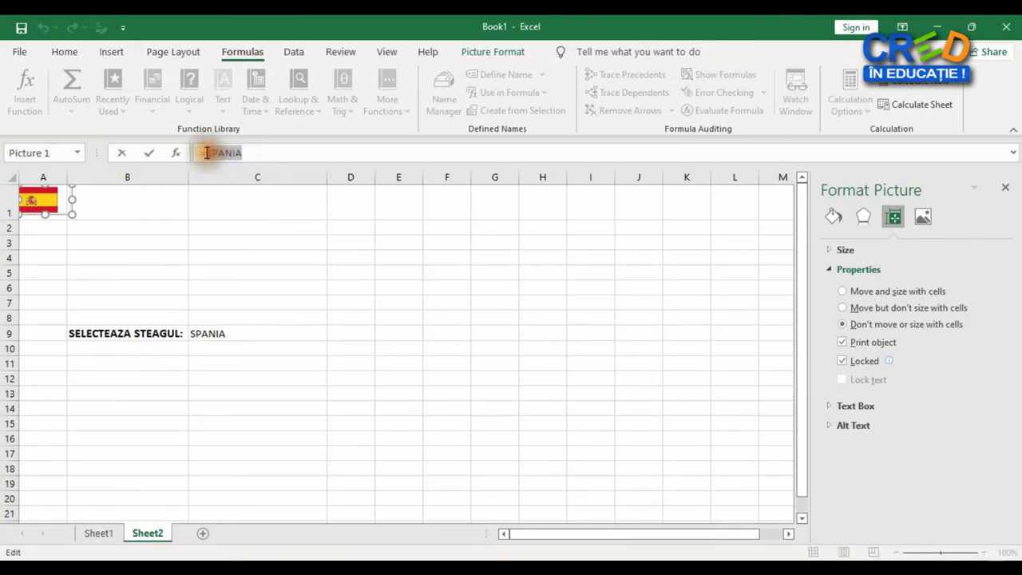
Swap SPANIA in the picture's formula for a reference to the dropdown cell, =$C$9
{"action": "key", "text": "BackSpace"}
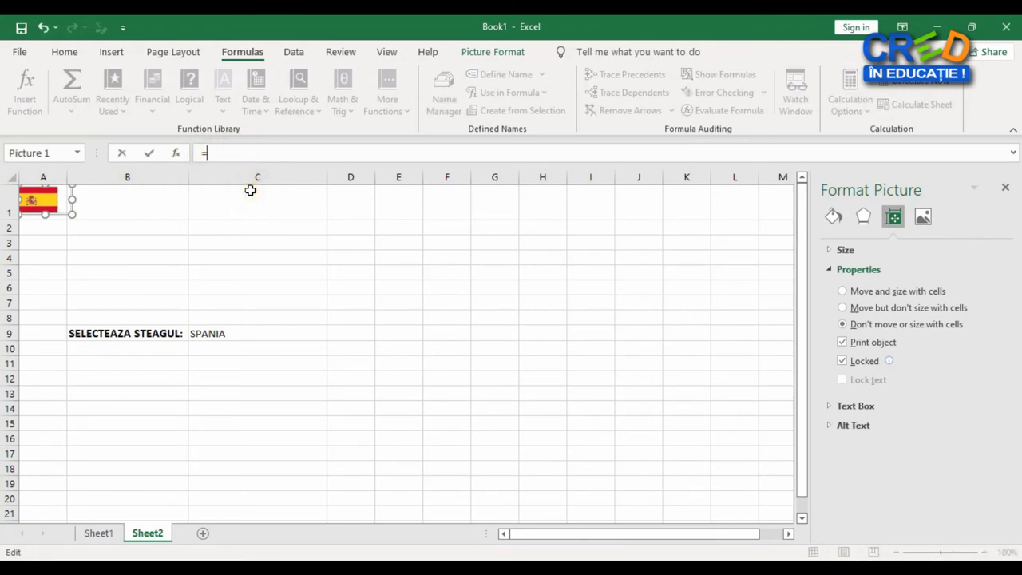
{"action": "left_click", "coordinate": [232, 334]}
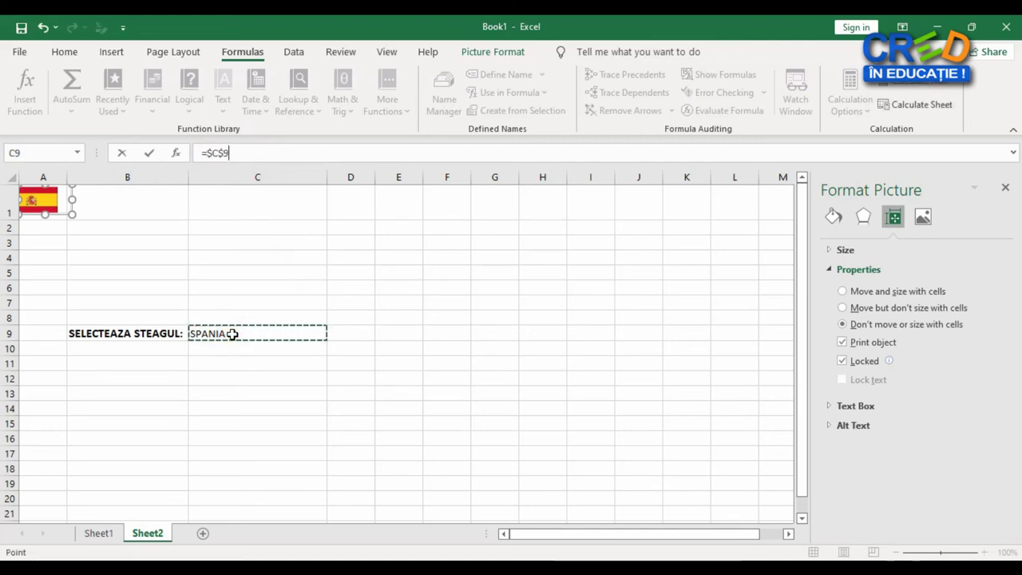
{"action": "key", "text": "Return"}
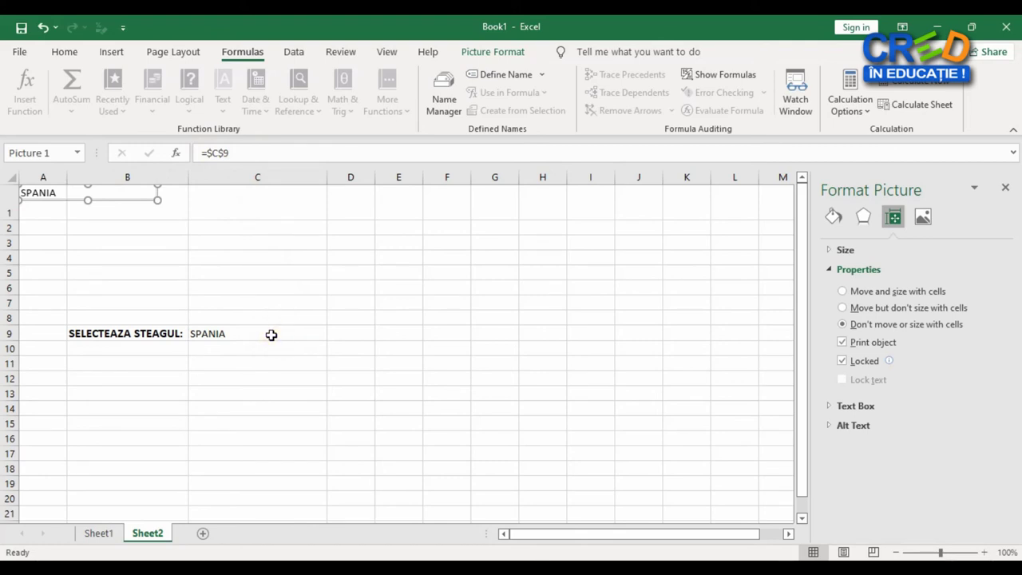
{"action": "left_click", "coordinate": [273, 334]}
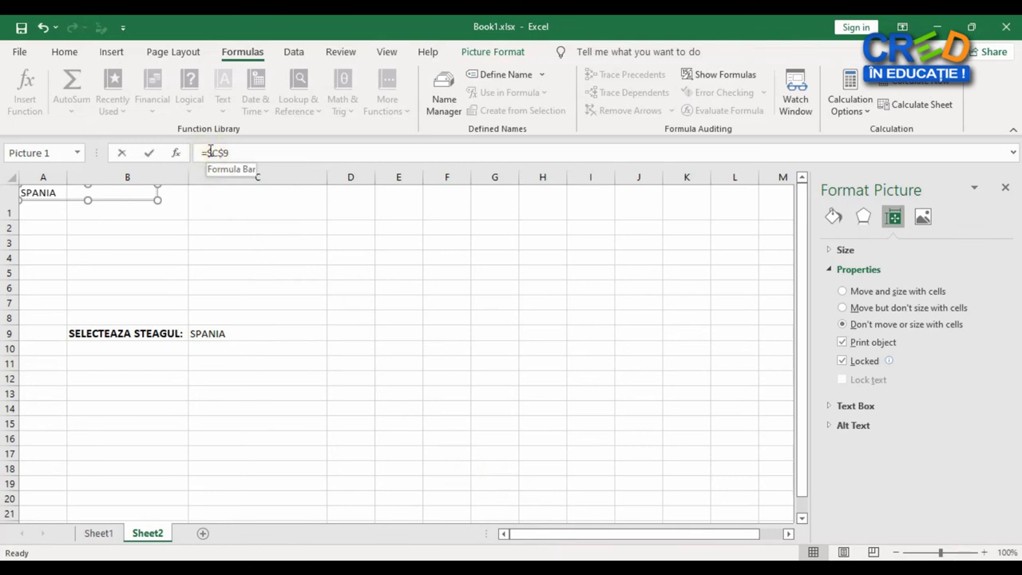
Try the picture formula =INDIRECT($C$9) and dismiss the missing range-reference error
{"action": "left_click", "coordinate": [210, 152]}
{"action": "left_click", "coordinate": [331, 272]}
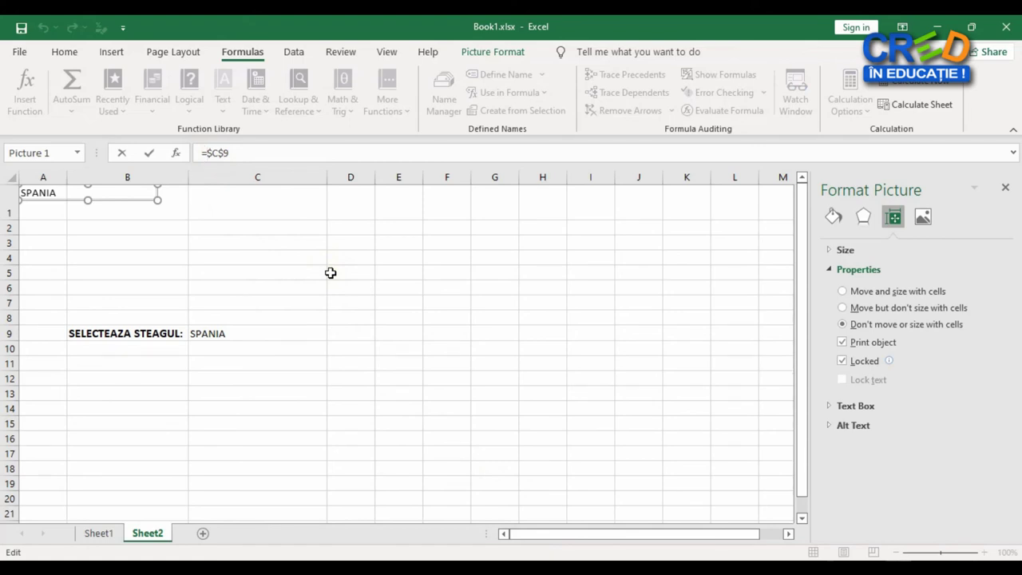
{"action": "type", "text": "IND"}
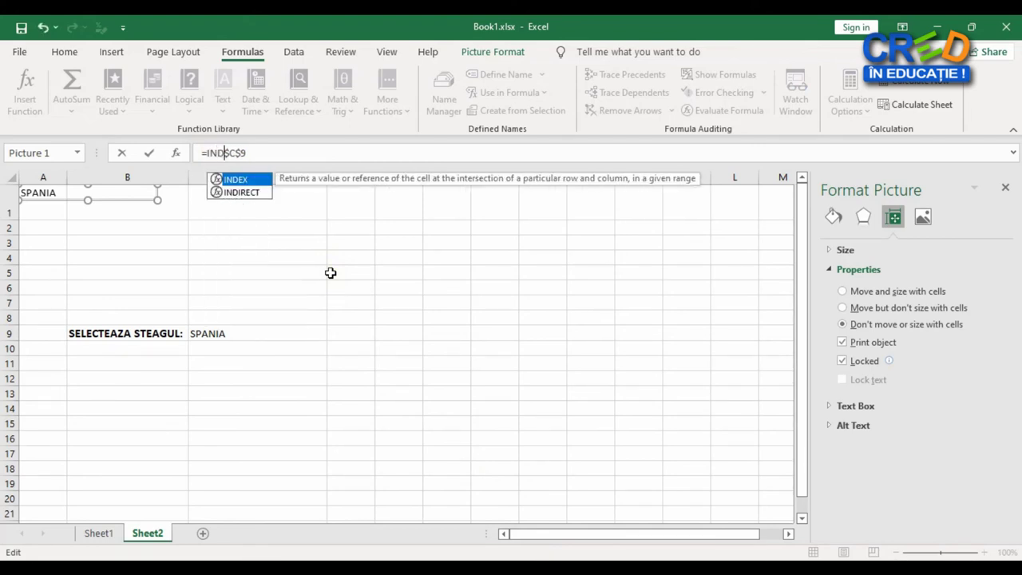
{"action": "type", "text": "IRECT($C$9"}
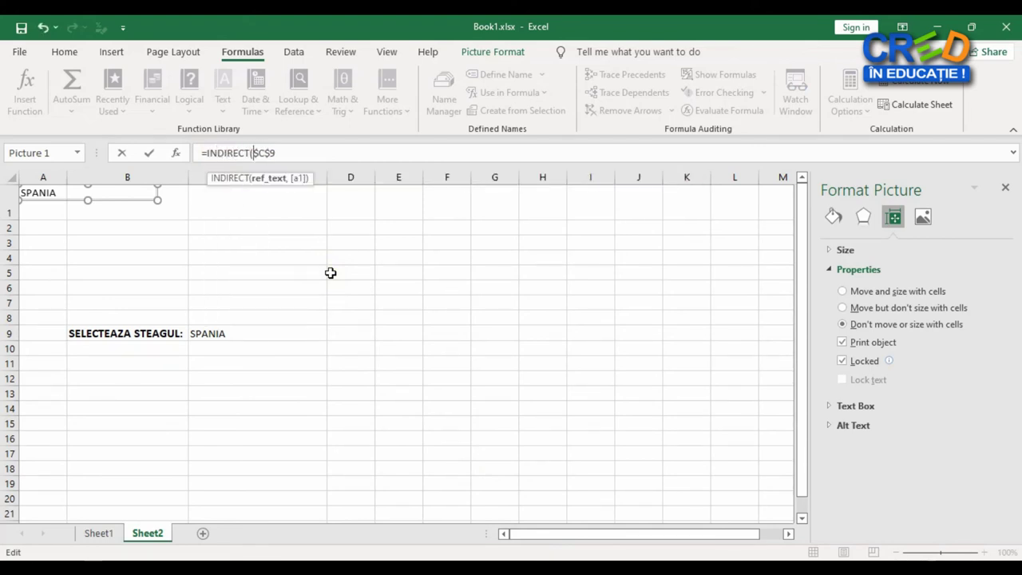
{"action": "type", "text": ")"}
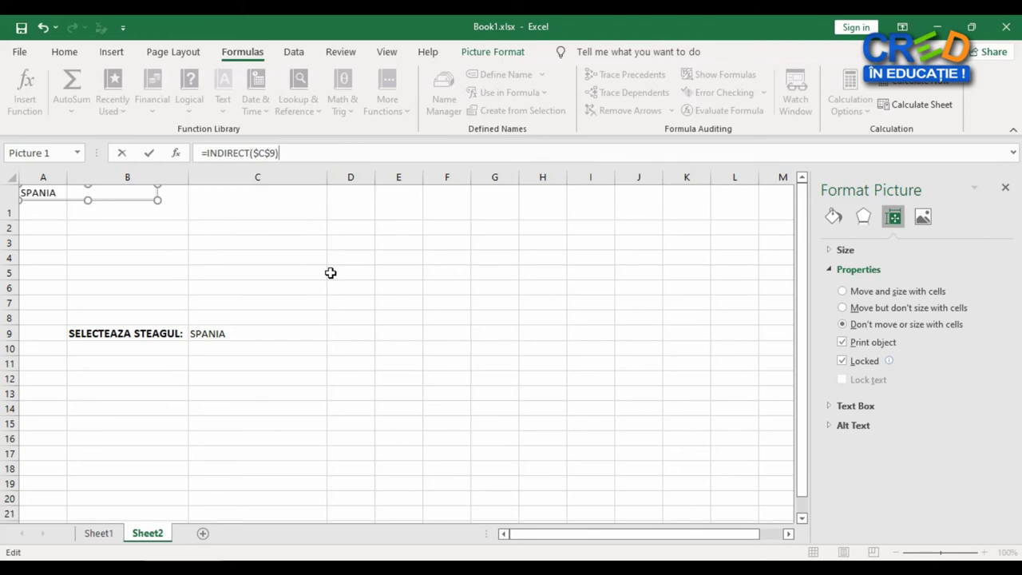
{"action": "key", "text": "Return"}
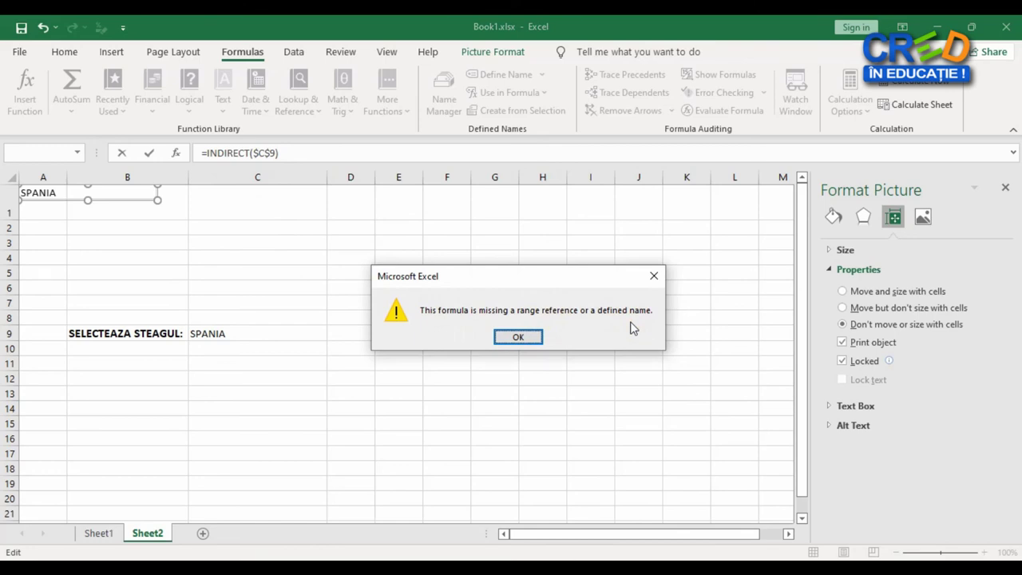
{"action": "left_click", "coordinate": [519, 337]}
{"action": "left_click_drag", "start_coordinate": [281, 153], "coordinate": [208, 155]}
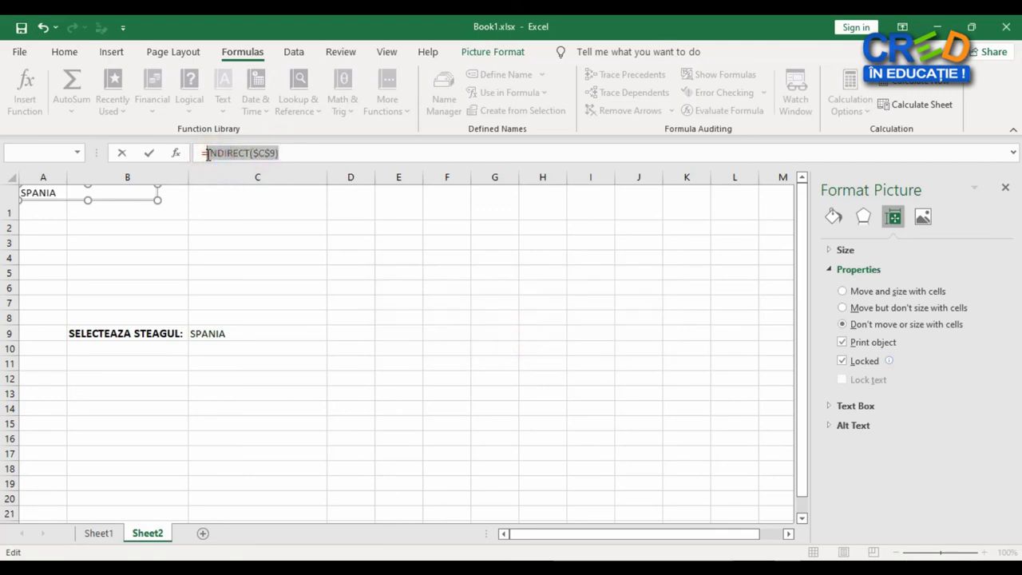
In Name Manager, define the workbook name STEAG referring to =INDIRECT($C$9)
{"action": "key", "text": "Escape"}
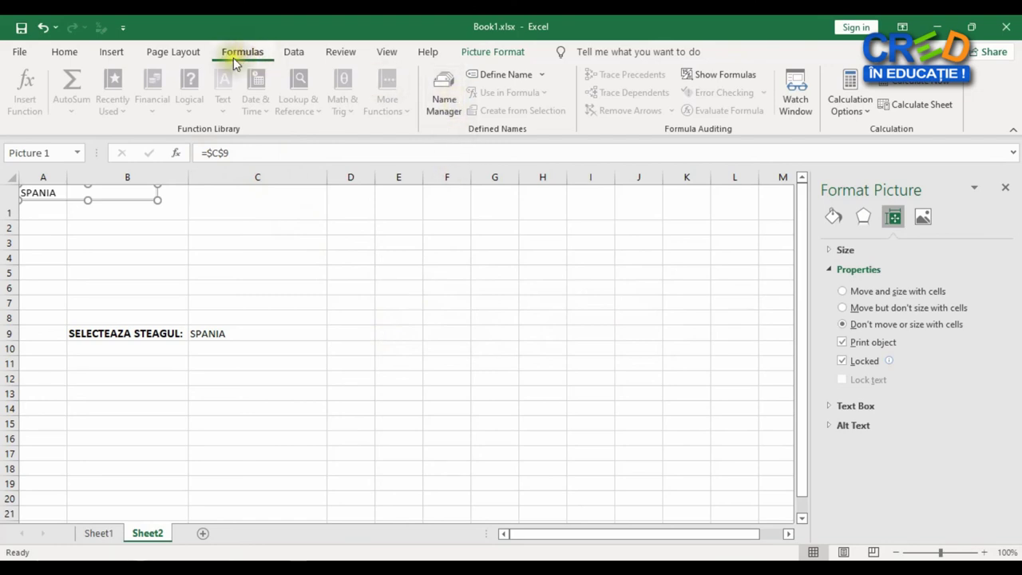
{"action": "left_click", "coordinate": [451, 107]}
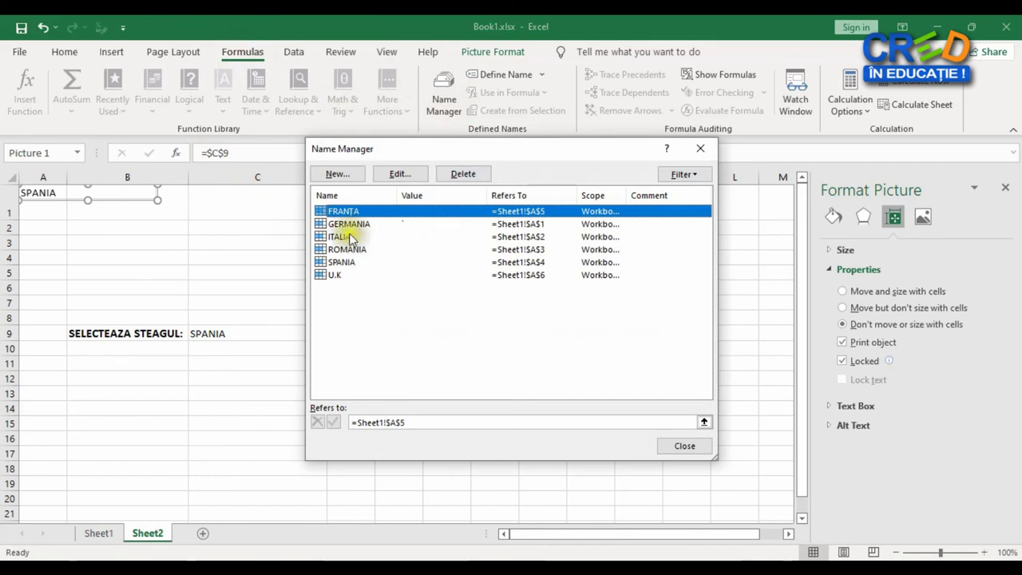
{"action": "left_click", "coordinate": [349, 174]}
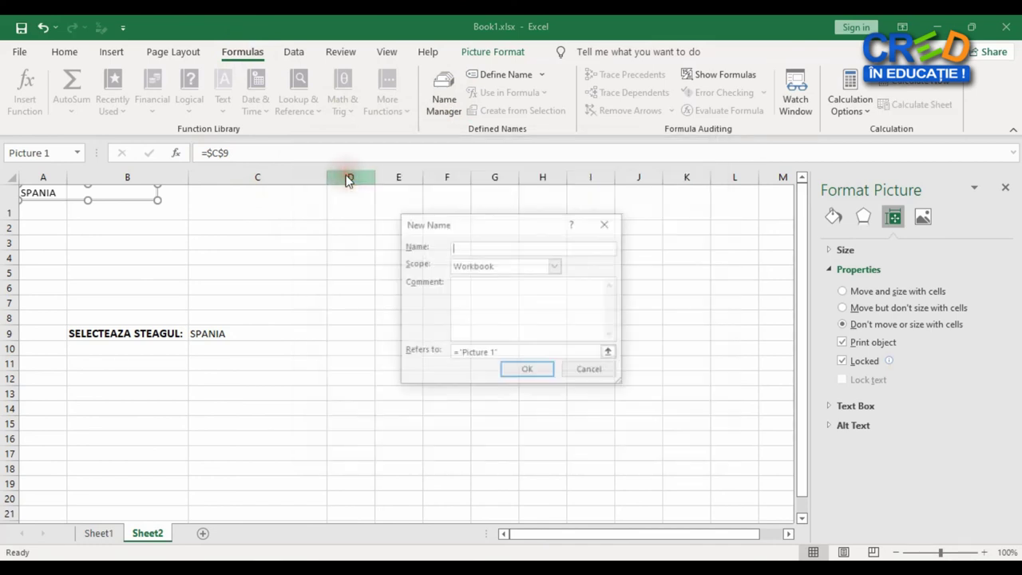
{"action": "left_click", "coordinate": [481, 254]}
{"action": "type", "text": "STEAG"}
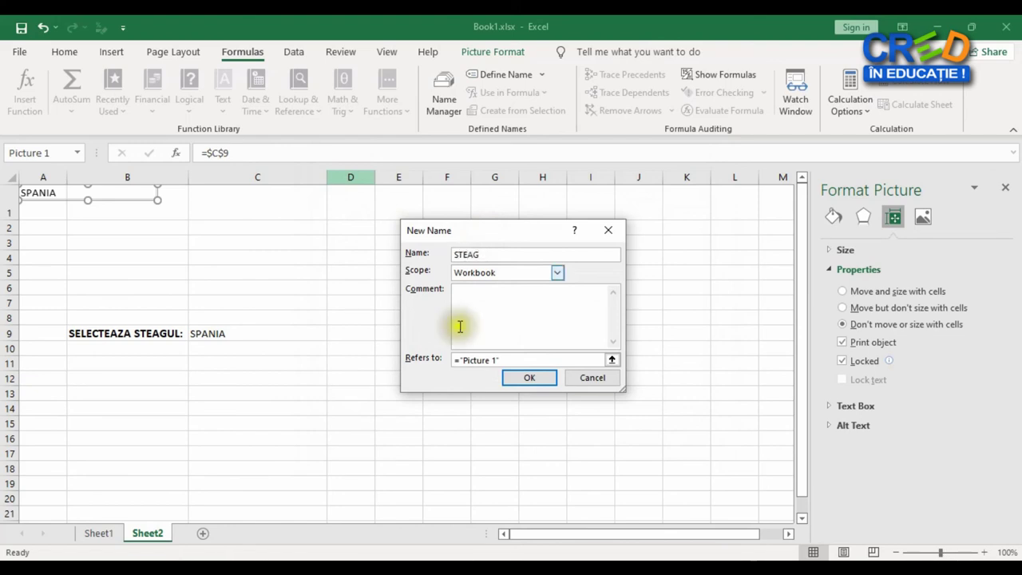
{"action": "left_click", "coordinate": [460, 361]}
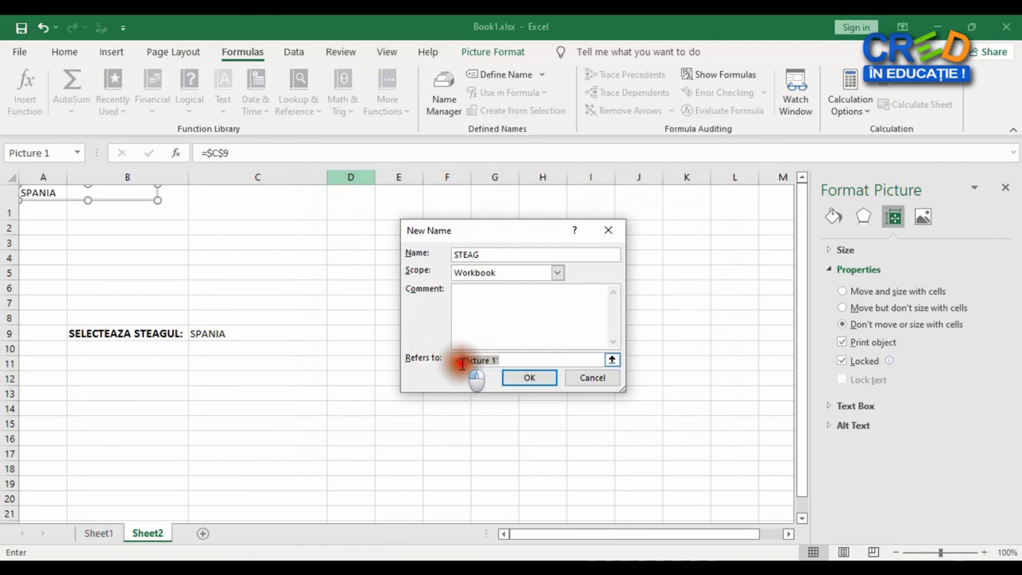
{"action": "type", "text": "INDIRECT($C$9)"}
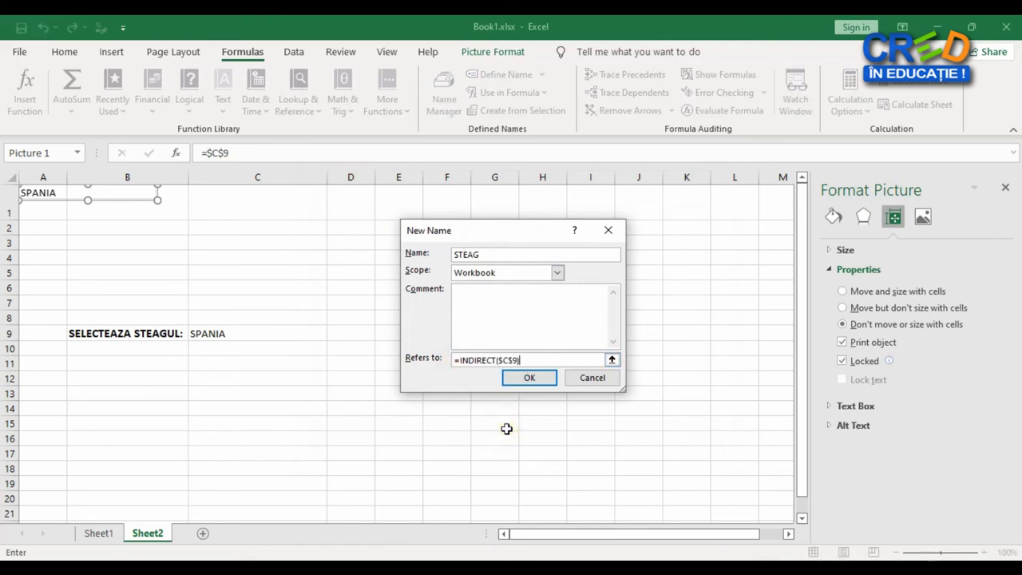
{"action": "left_click", "coordinate": [530, 378]}
{"action": "left_click", "coordinate": [692, 455]}
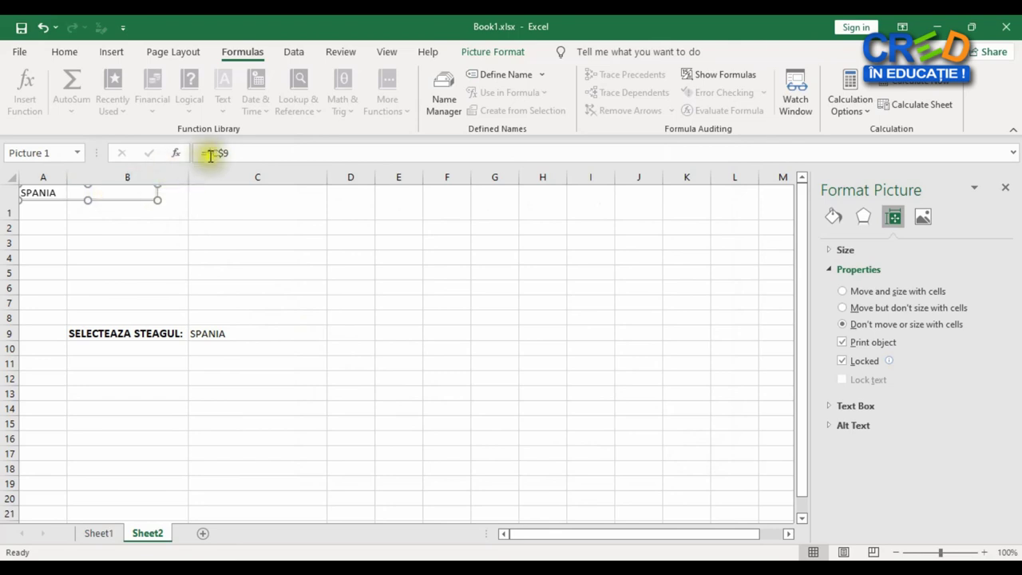
Set the picture's formula to =STEAG and move the flag to cells B2–B3
{"action": "left_click_drag", "start_coordinate": [206, 152], "coordinate": [295, 155]}
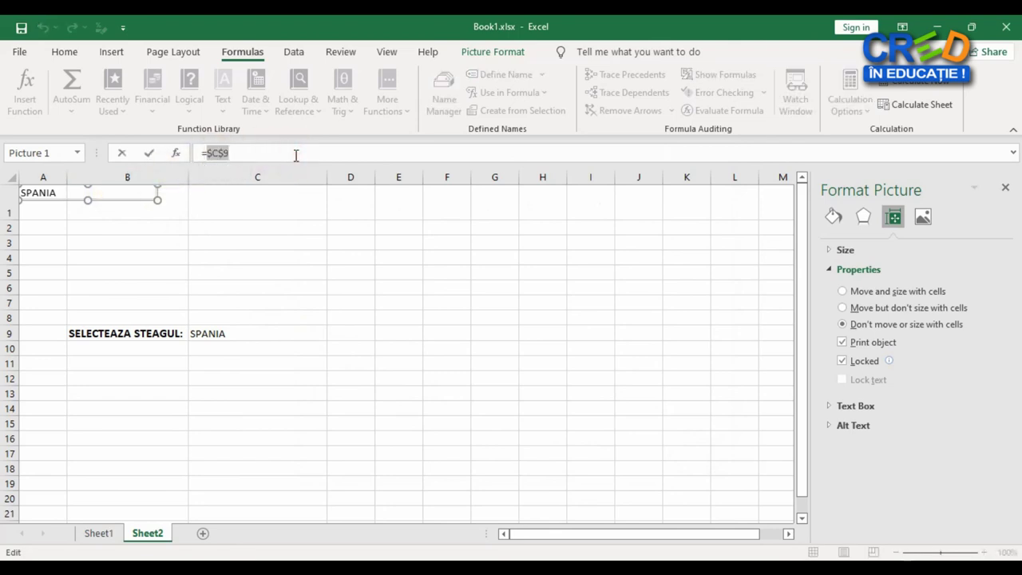
{"action": "type", "text": "STEAG"}
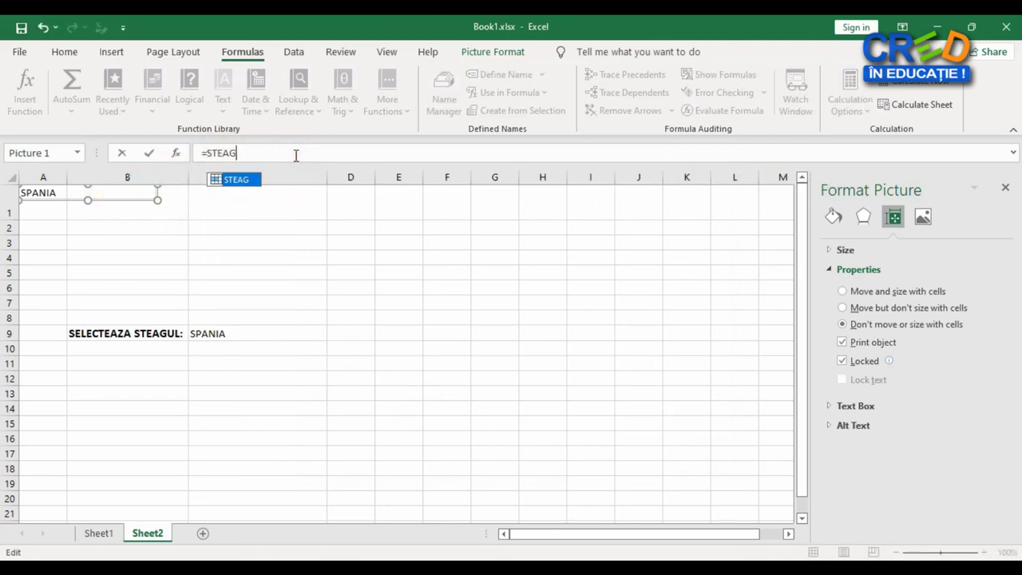
{"action": "key", "text": "Return"}
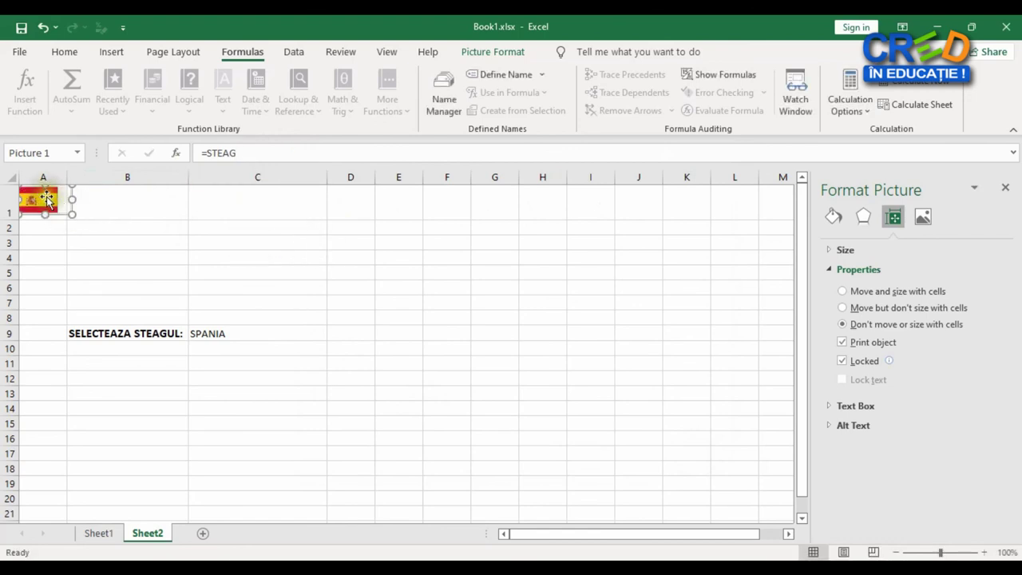
{"action": "left_click_drag", "start_coordinate": [56, 202], "coordinate": [133, 239]}
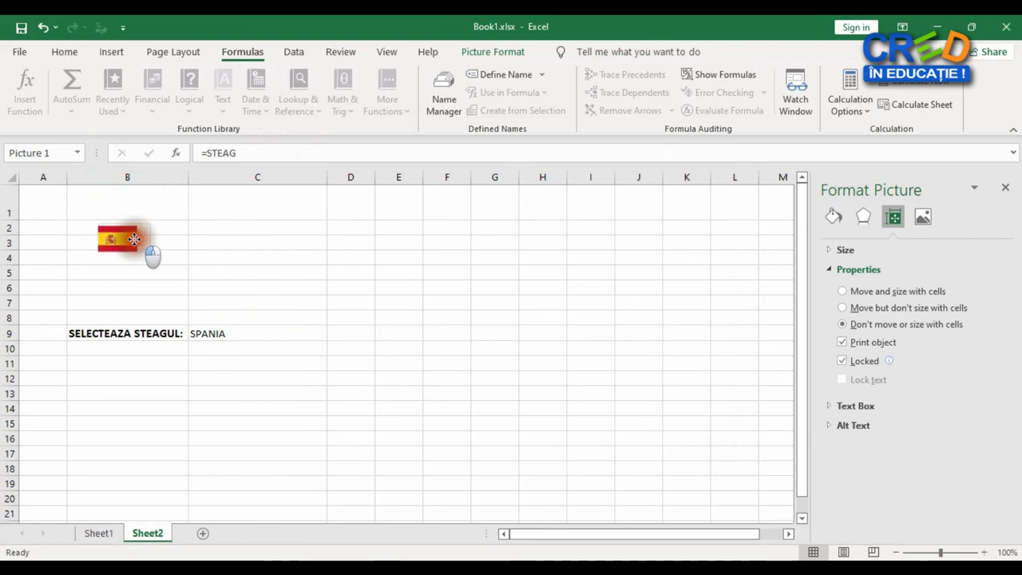
Test the selector by choosing ROMANIA, ITALIA, GERMANIA, then ROMANIA again in C9
{"action": "left_click", "coordinate": [265, 332]}
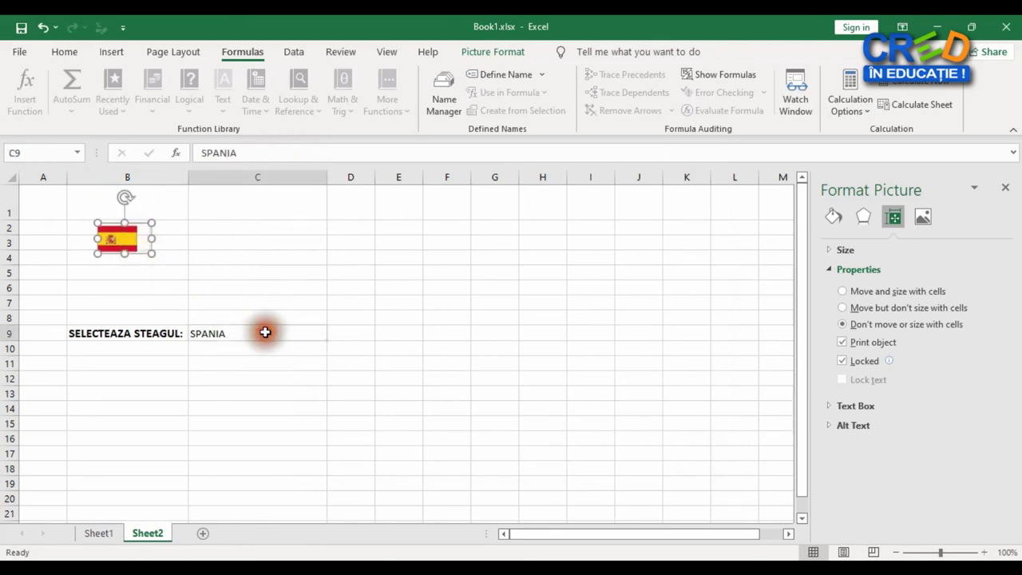
{"action": "left_click", "coordinate": [334, 334]}
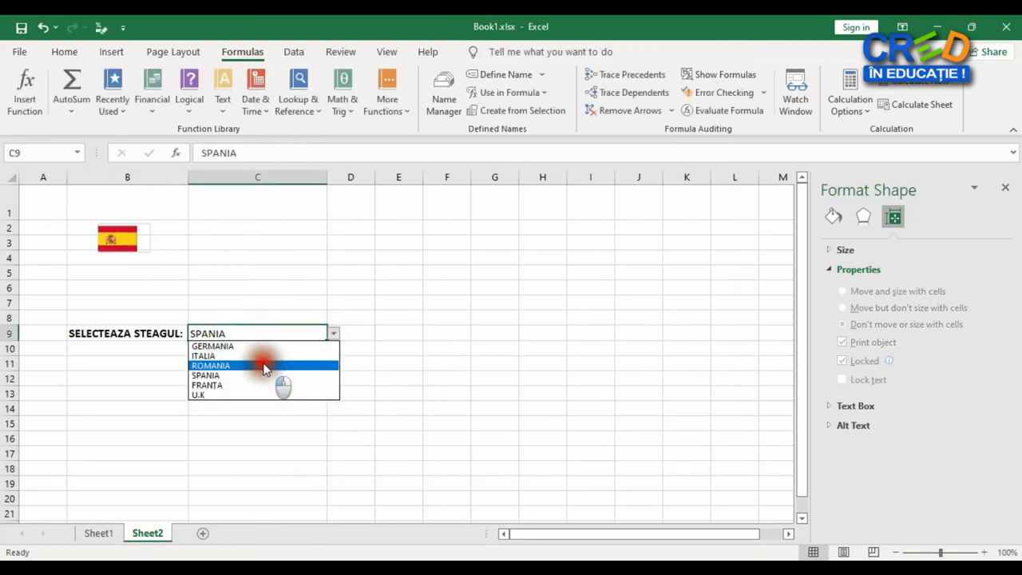
{"action": "left_click", "coordinate": [264, 363]}
{"action": "left_click", "coordinate": [332, 335]}
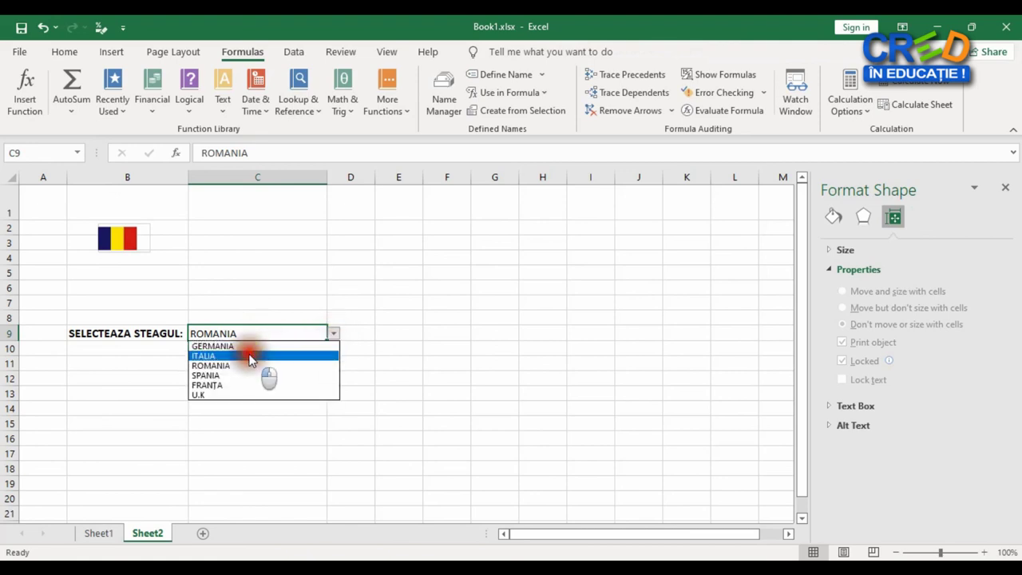
{"action": "left_click", "coordinate": [248, 356]}
{"action": "left_click", "coordinate": [332, 334]}
{"action": "left_click", "coordinate": [267, 344]}
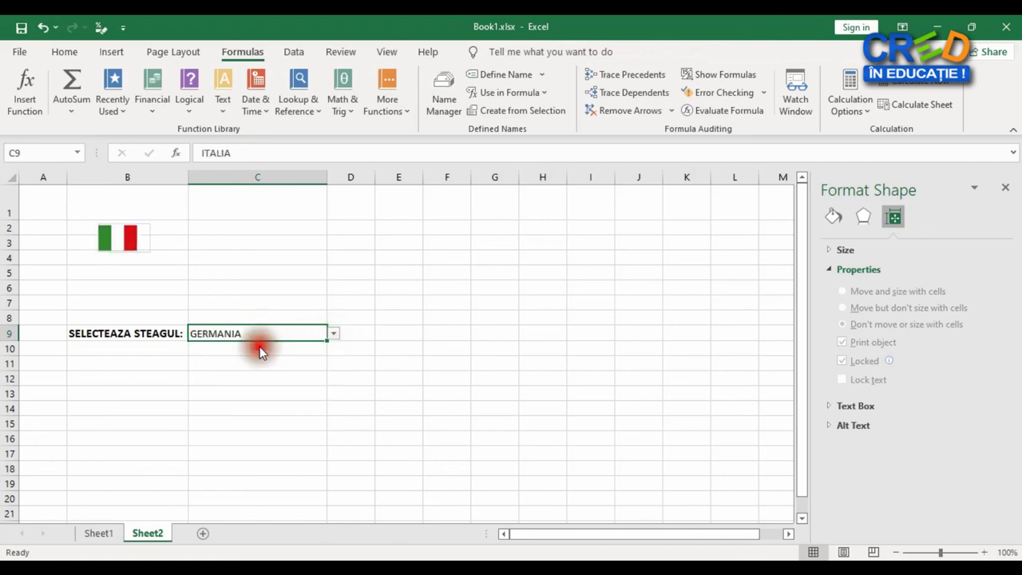
{"action": "left_click", "coordinate": [334, 336]}
{"action": "left_click", "coordinate": [252, 366]}
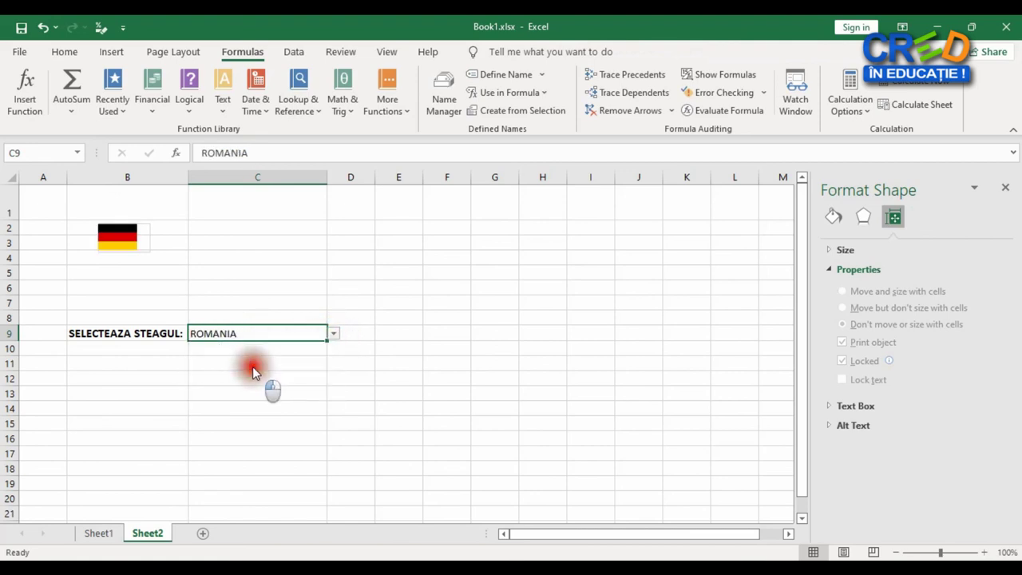
{"action": "mouse_move", "coordinate": [134, 244]}
{"action": "left_mouse_down"}
{"action": "mouse_move", "coordinate": [148, 235]}
{"action": "mouse_move", "coordinate": [296, 323]}
{"action": "left_mouse_up"}
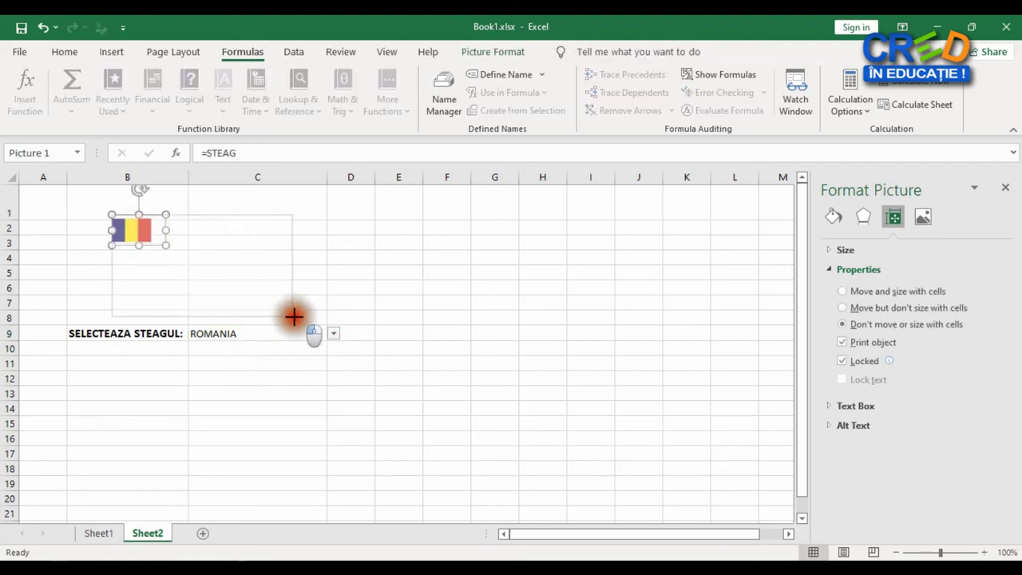
Move the flag up to row 1, enlarge it to row 8, and crop its right, top and bottom margins
{"action": "left_click_drag", "start_coordinate": [205, 276], "coordinate": [205, 261]}
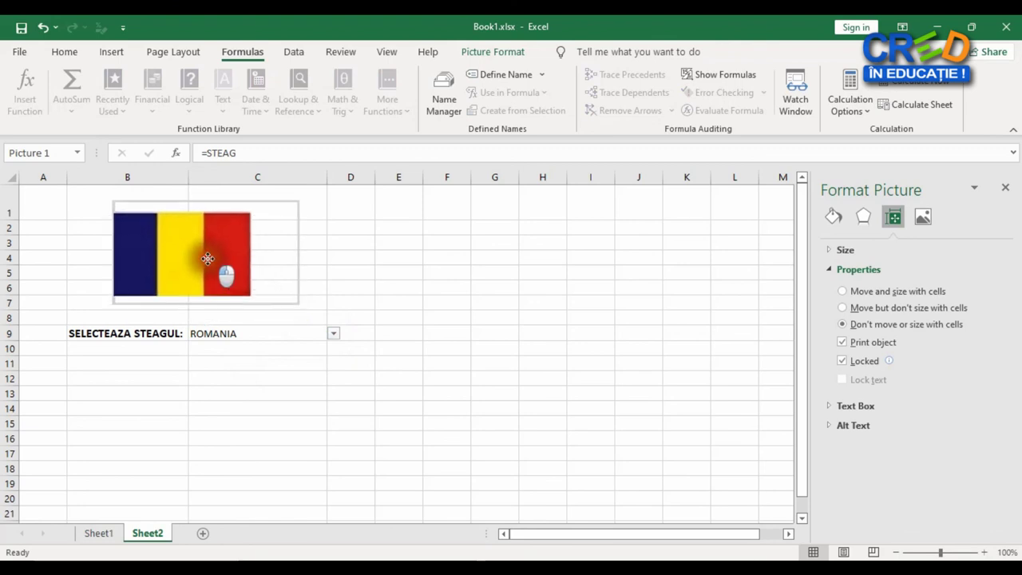
{"action": "left_click_drag", "start_coordinate": [300, 305], "coordinate": [320, 318]}
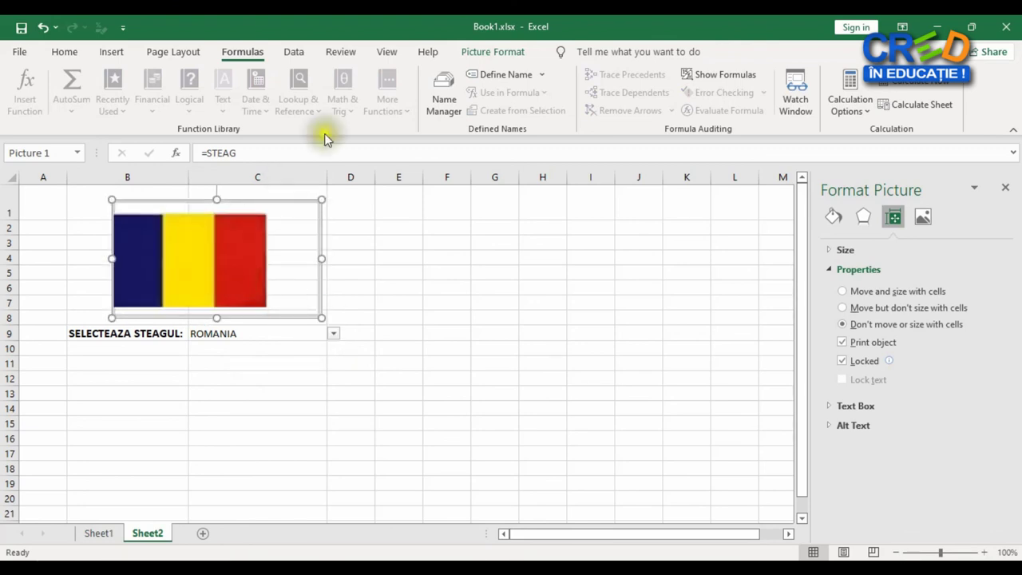
{"action": "left_click", "coordinate": [499, 52]}
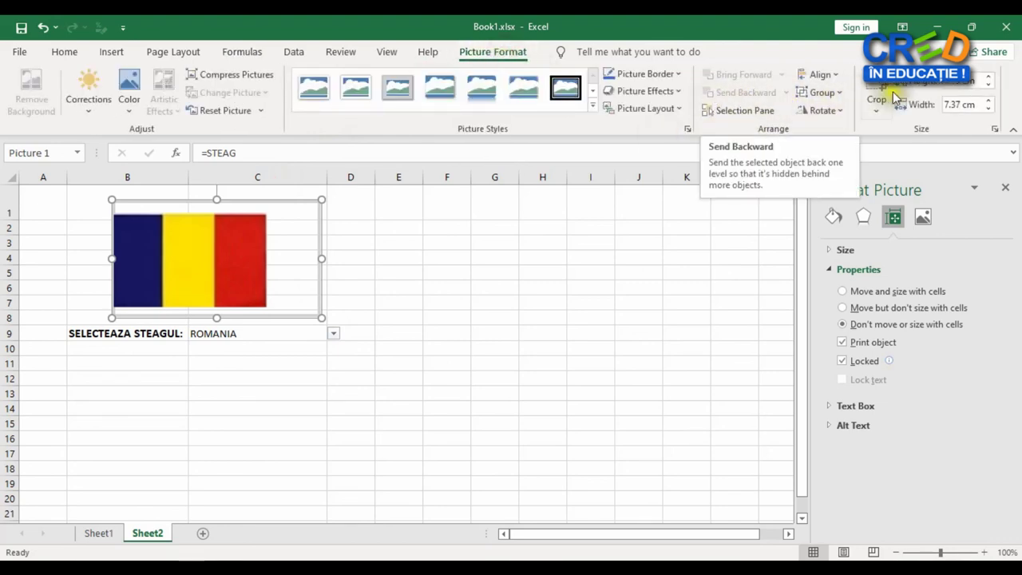
{"action": "left_click", "coordinate": [876, 100]}
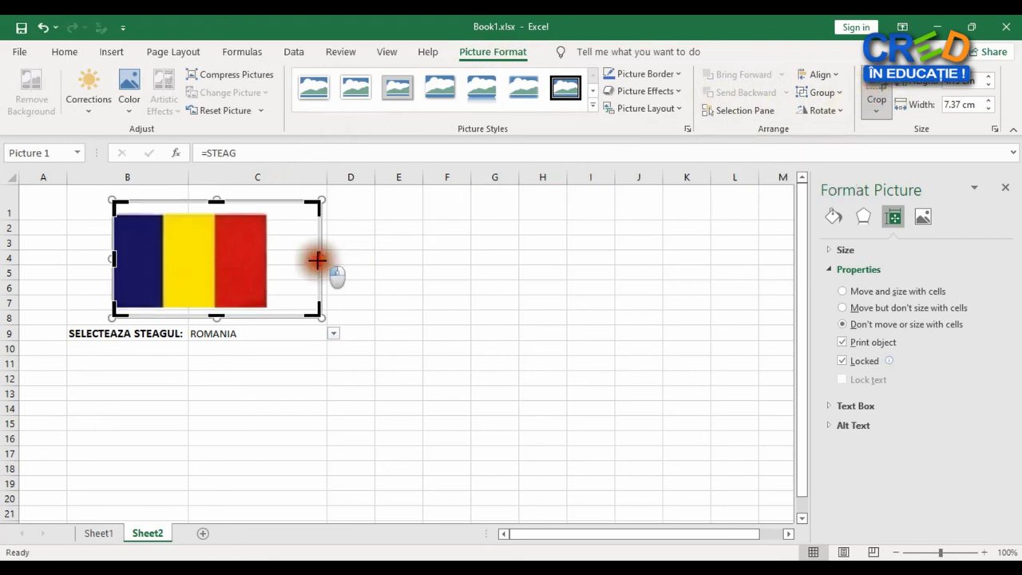
{"action": "left_click_drag", "start_coordinate": [320, 259], "coordinate": [270, 255]}
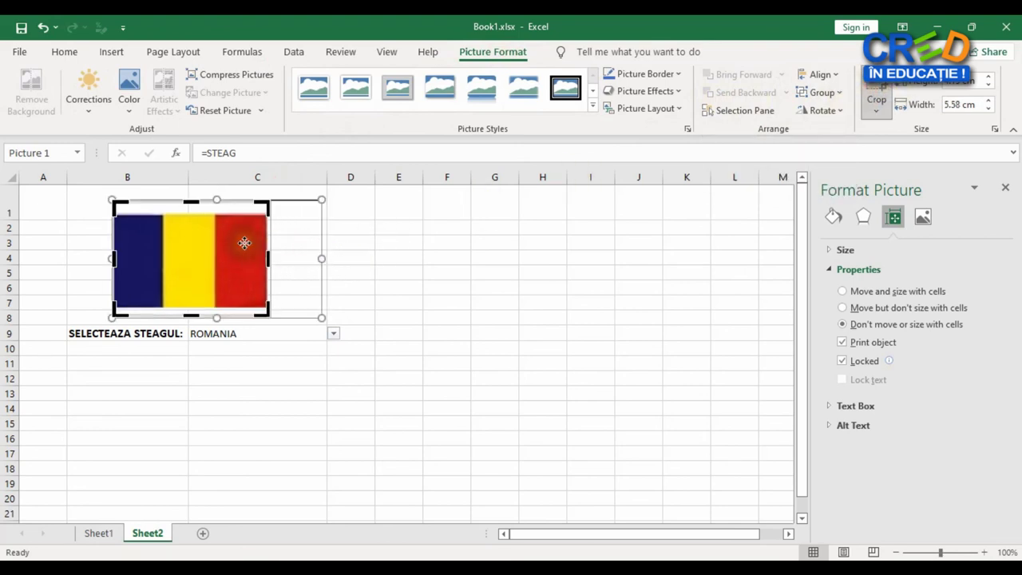
{"action": "left_click_drag", "start_coordinate": [191, 201], "coordinate": [194, 213]}
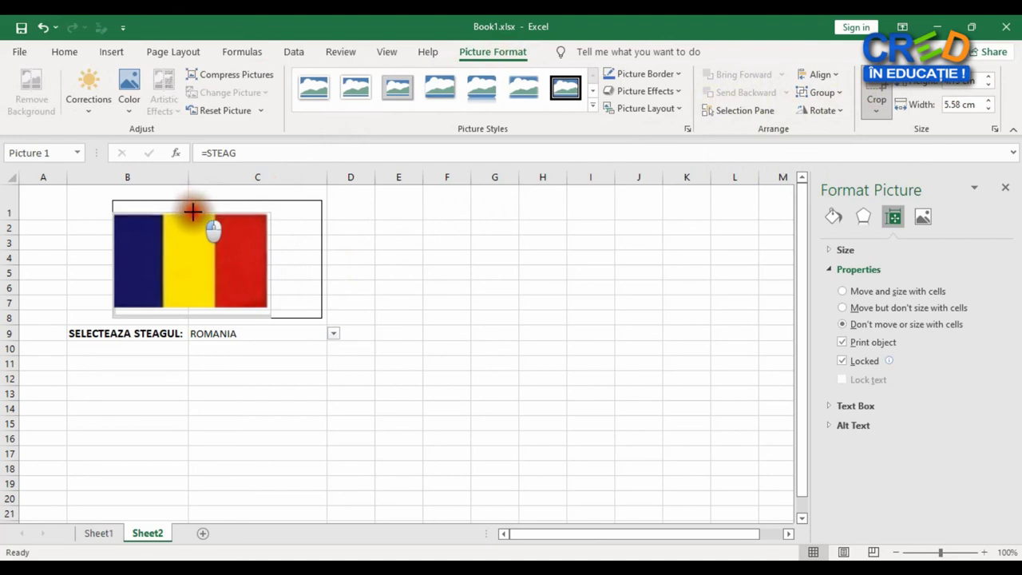
{"action": "left_click_drag", "start_coordinate": [192, 315], "coordinate": [191, 309]}
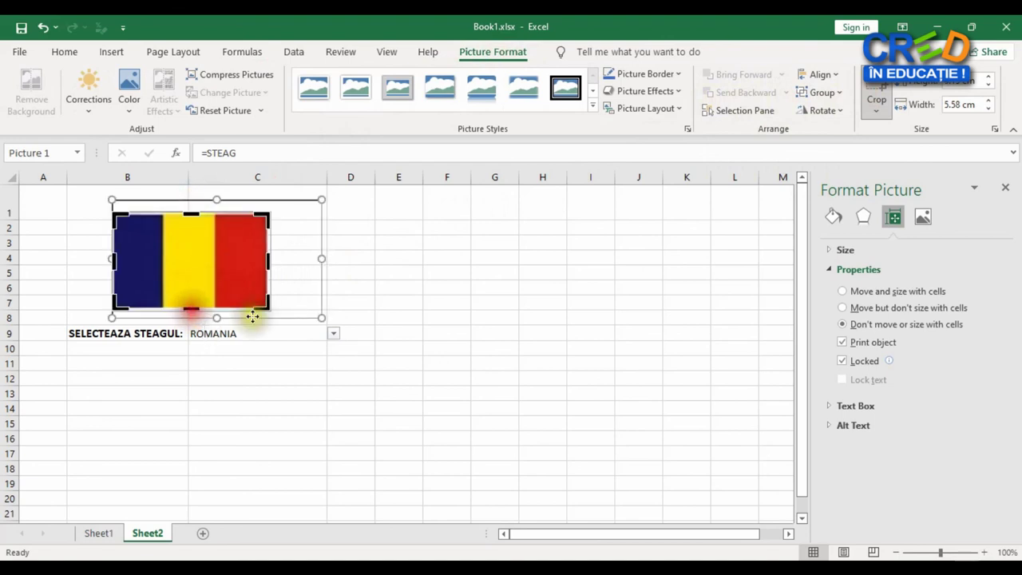
{"action": "left_click", "coordinate": [875, 97]}
{"action": "left_click", "coordinate": [449, 346]}
{"action": "left_click", "coordinate": [303, 328]}
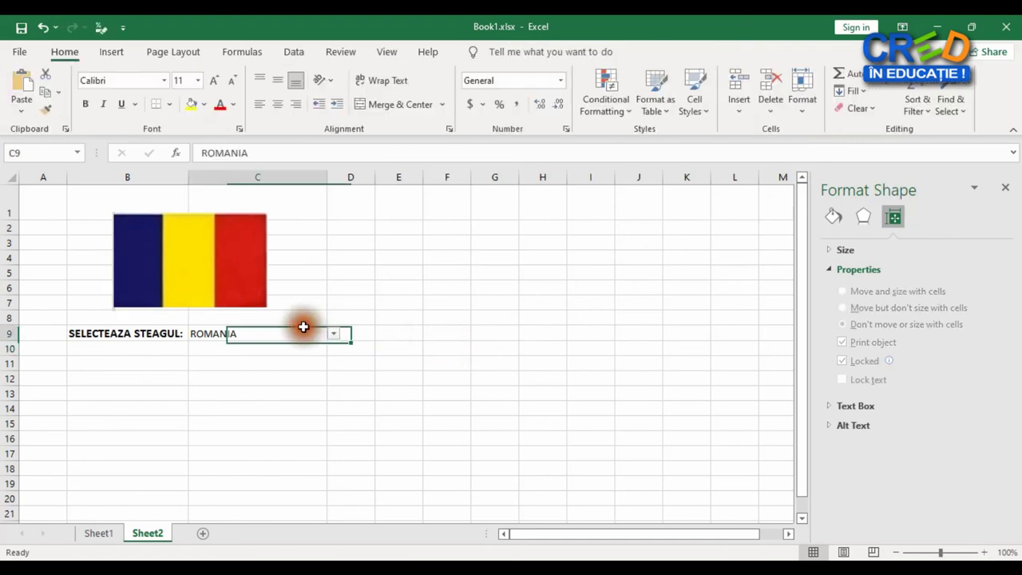